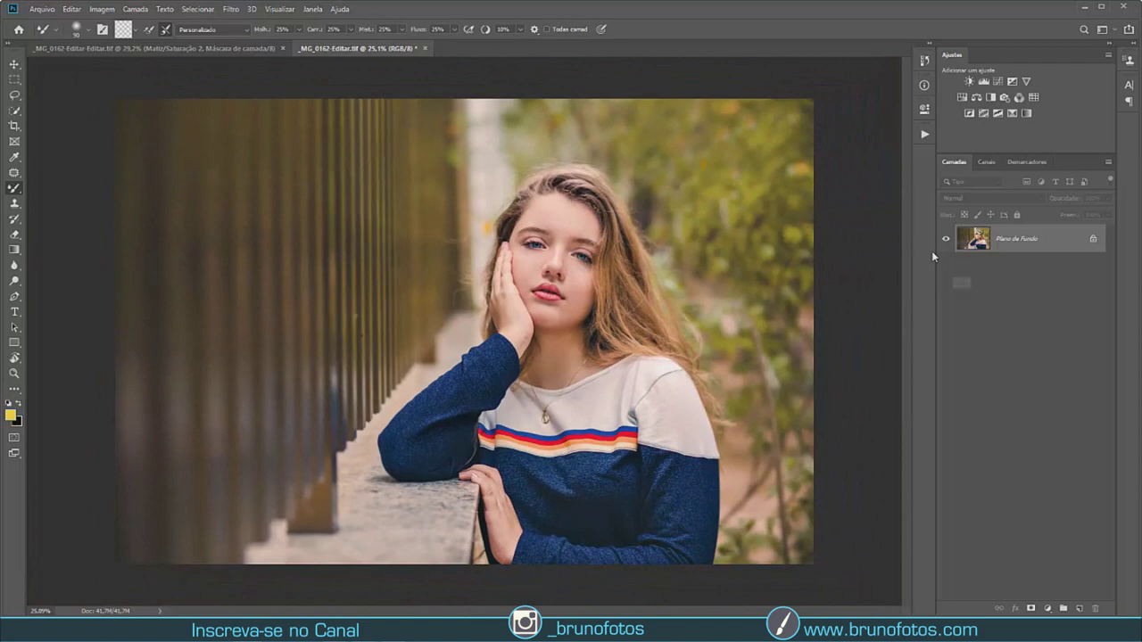
# - Duplicate the photo layer and add a Hue/Saturation adjustment with yellows desaturated to -100
pyautogui.hotkey('ctrl', 'j')
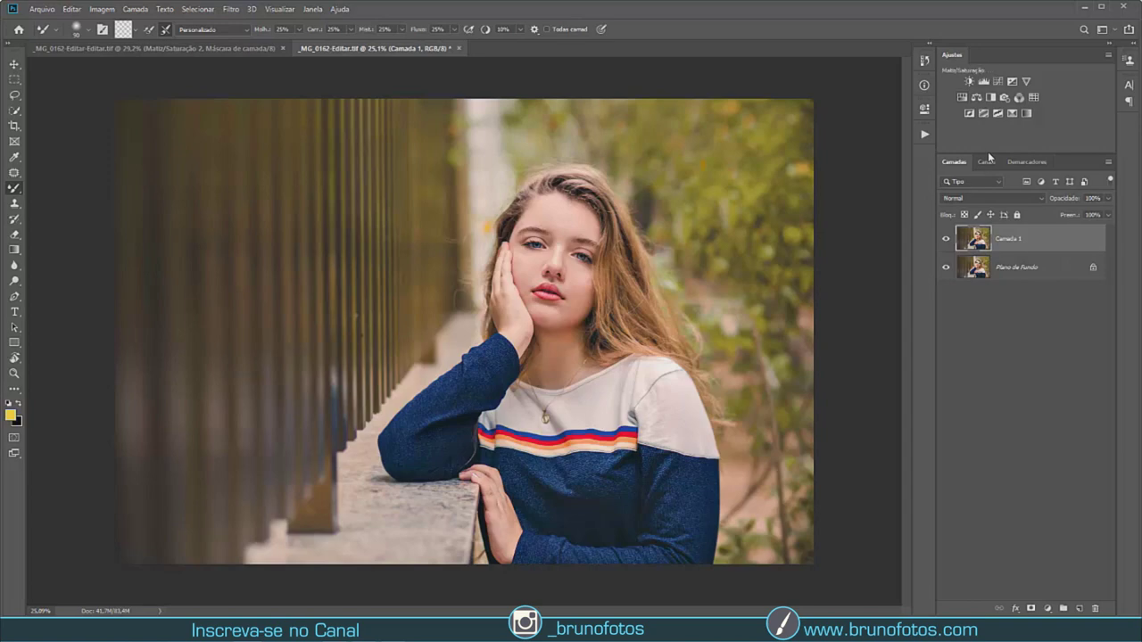
pyautogui.click(961, 97)
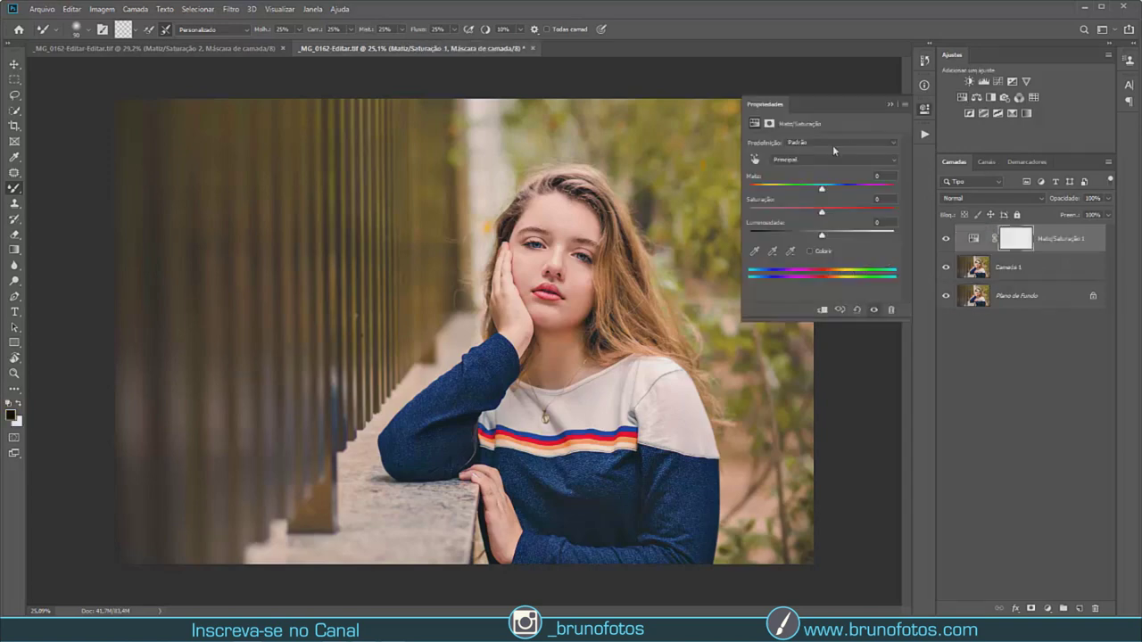
pyautogui.click(808, 161)
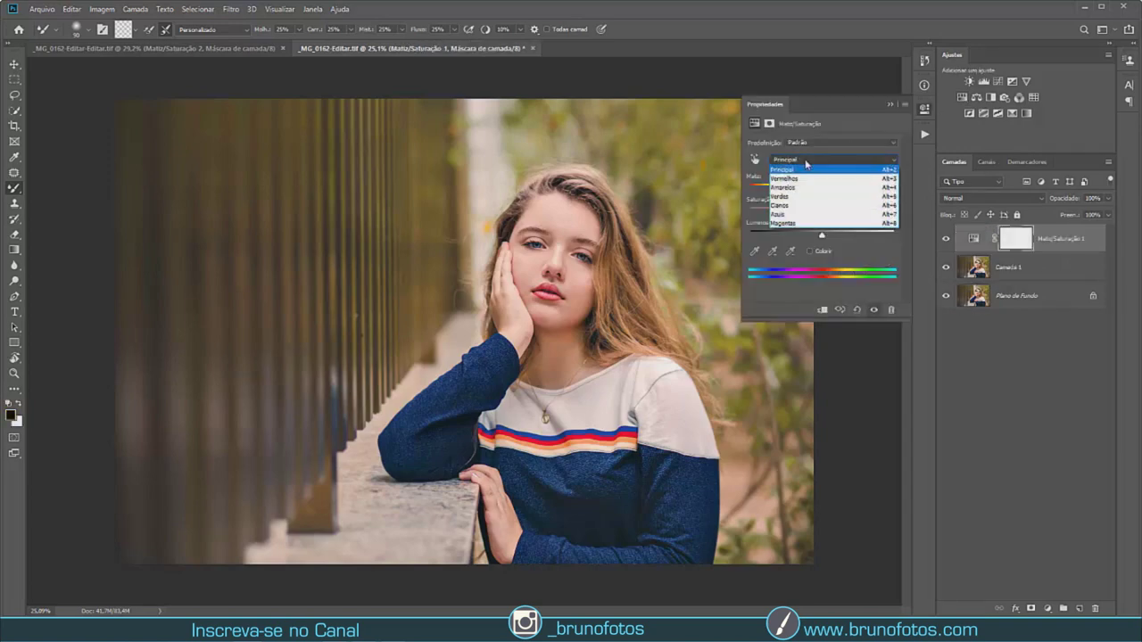
pyautogui.click(792, 188)
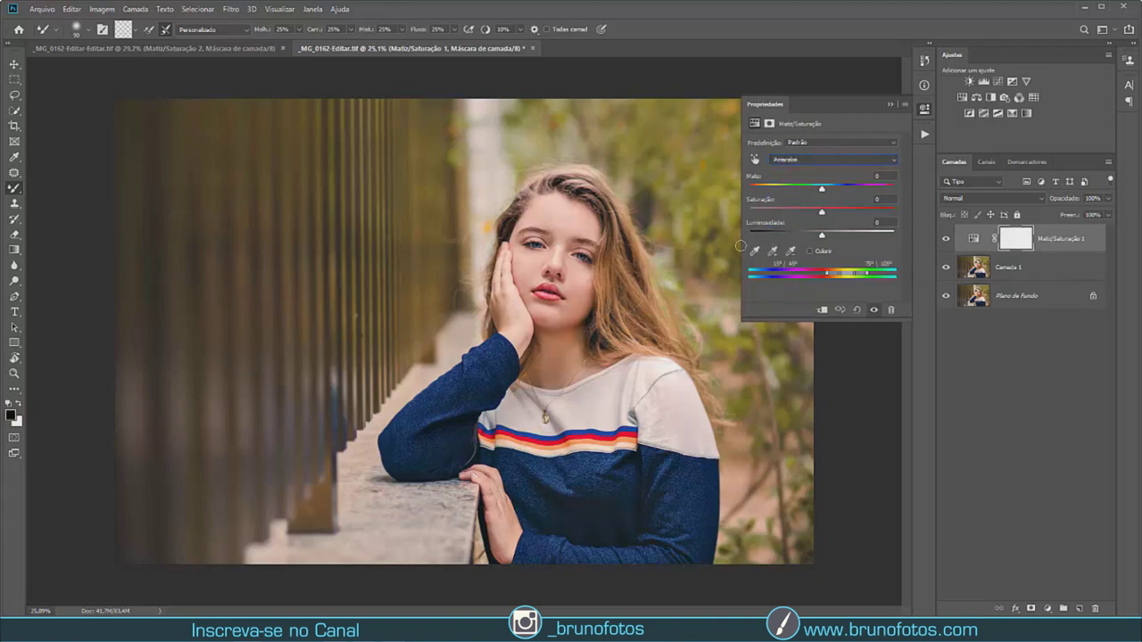
pyautogui.moveTo(821, 212); pyautogui.dragTo(741, 208)
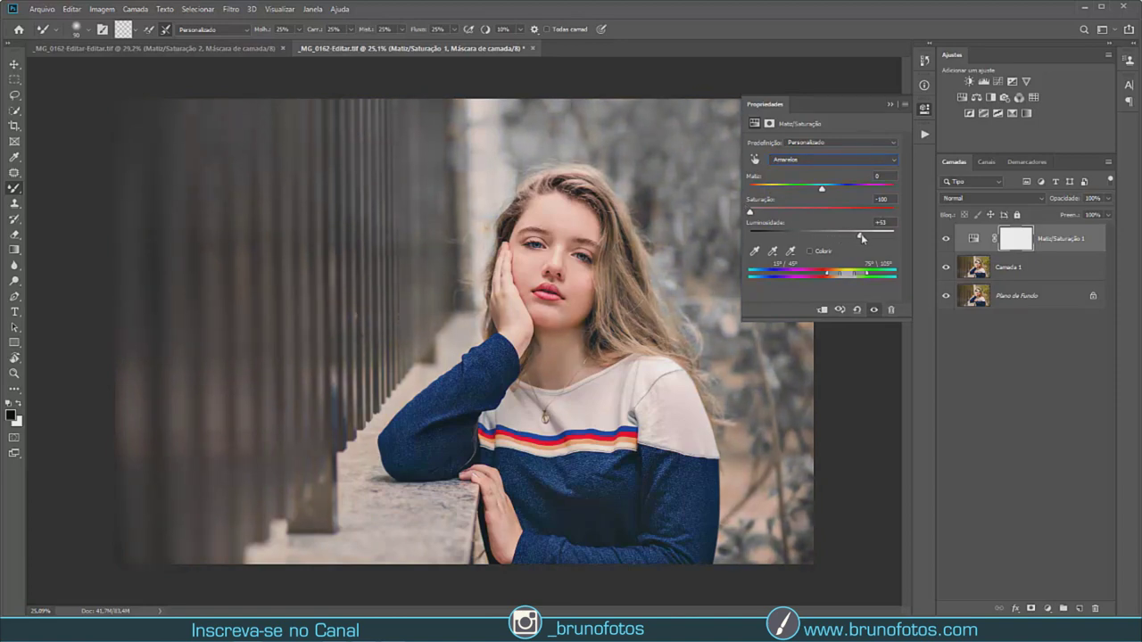
# - Desaturate the greens to -100 and raise their lightness, then close the Properties panel
pyautogui.click(796, 161)
pyautogui.click(790, 194)
pyautogui.moveTo(822, 211); pyautogui.dragTo(748, 212)
pyautogui.moveTo(837, 236); pyautogui.dragTo(856, 239)
pyautogui.click(888, 105)
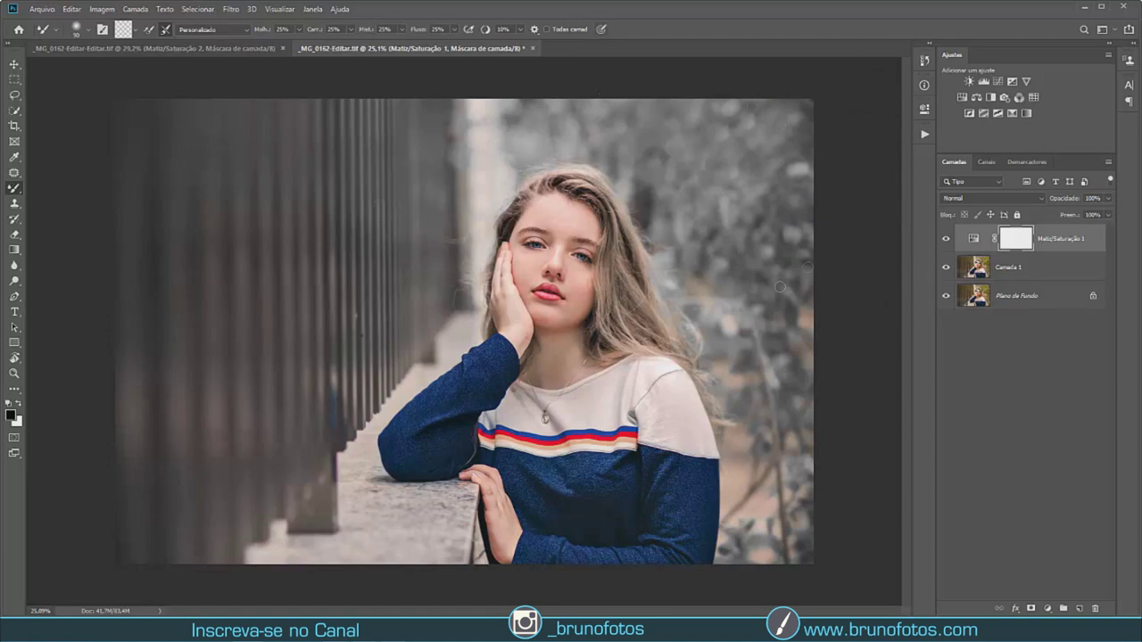
pyautogui.click(960, 238)
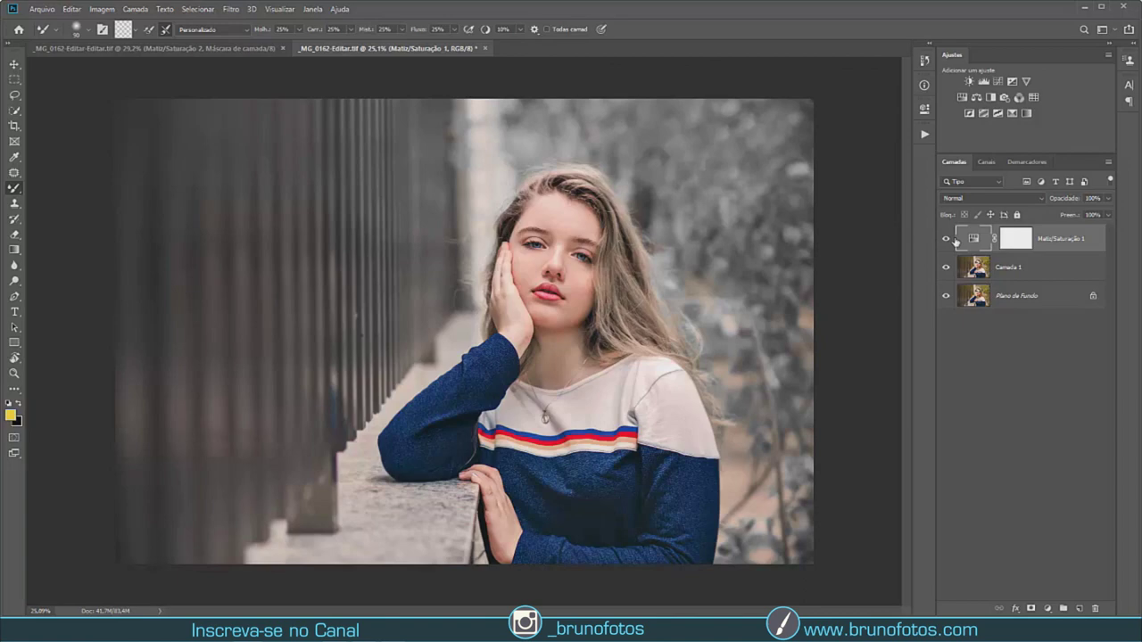
# - Target the adjustment's mask with the Brush tool, black foreground and size 500
pyautogui.click(947, 239)
pyautogui.click(1018, 244)
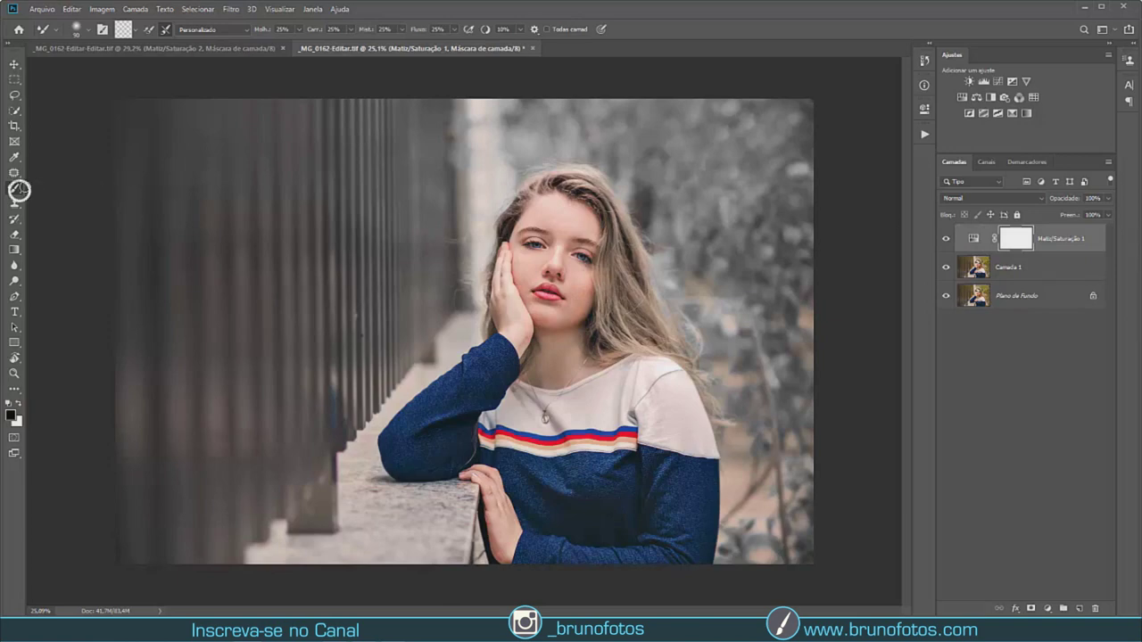
pyautogui.rightClick(16, 189)
pyautogui.click(71, 188)
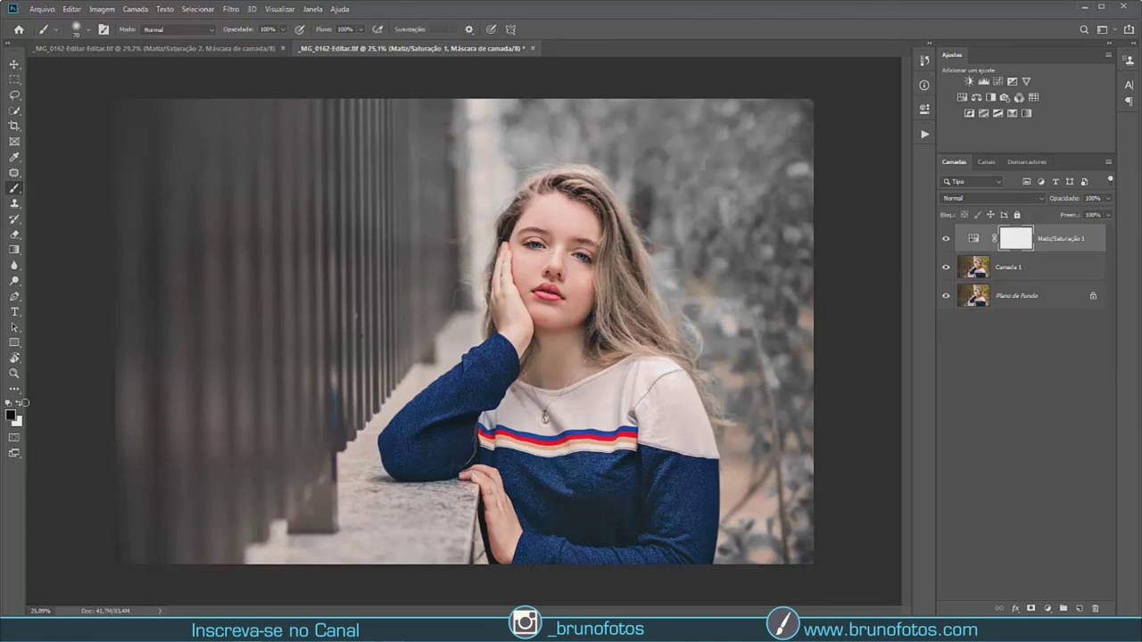
pyautogui.click(20, 405)
pyautogui.click(19, 405)
pyautogui.click(19, 405)
pyautogui.press(']')
pyautogui.press(']')
pyautogui.press(']')
pyautogui.press(']')
pyautogui.press(']')
pyautogui.press(']')
pyautogui.press(']')
# - Paint over the girl's hair and face to restore their warm colour
pyautogui.moveTo(542, 251); pyautogui.dragTo(624, 322)
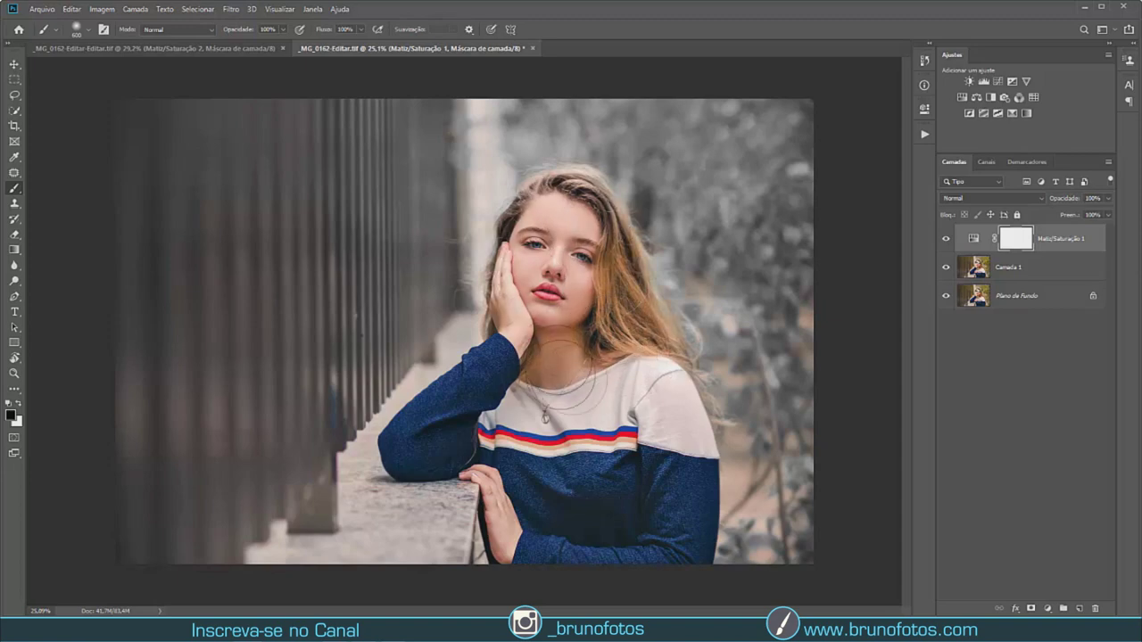
pyautogui.moveTo(564, 252); pyautogui.dragTo(552, 245)
pyautogui.scroll(2, 456, 323)
pyautogui.press('x')
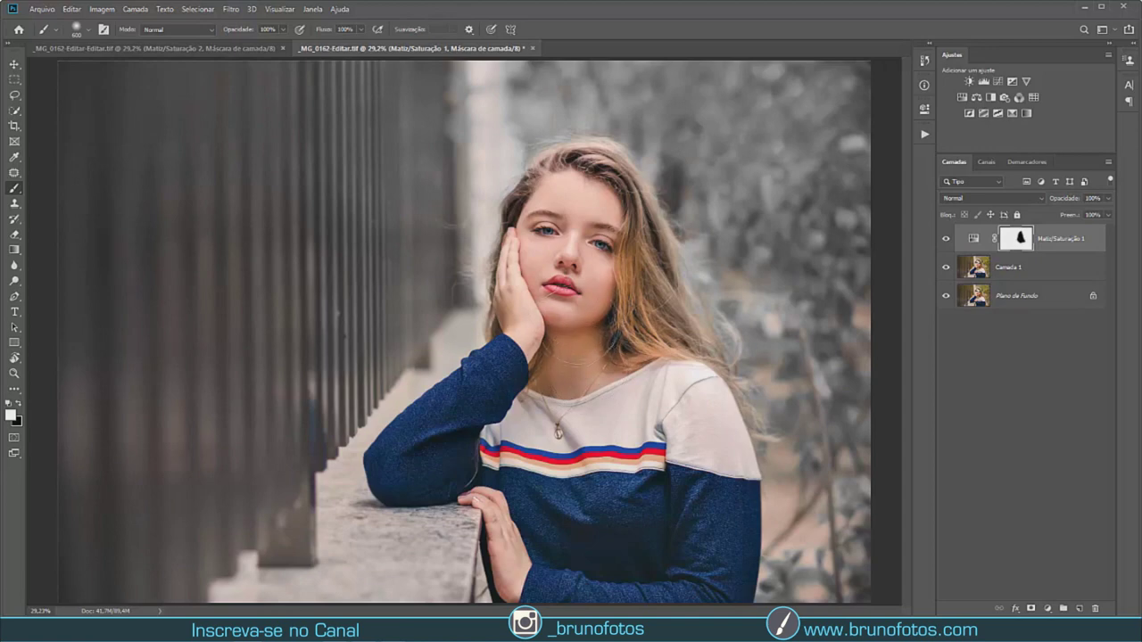
pyautogui.press('[')
pyautogui.press('[')
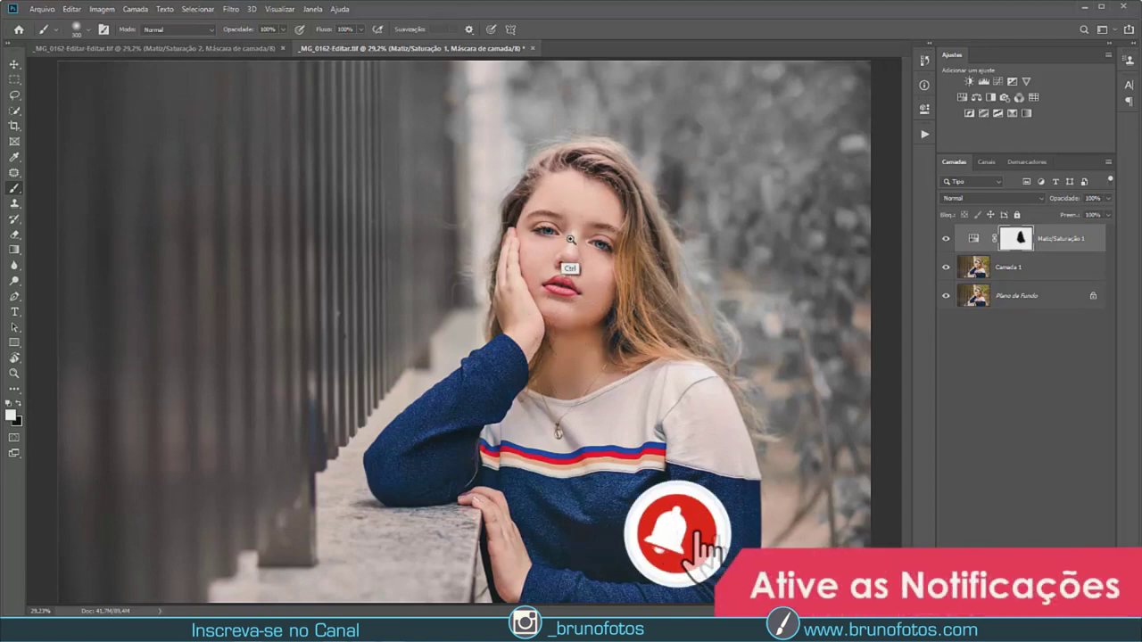
pyautogui.scroll(-2, 554, 248)
pyautogui.scroll(-1, 553, 248)
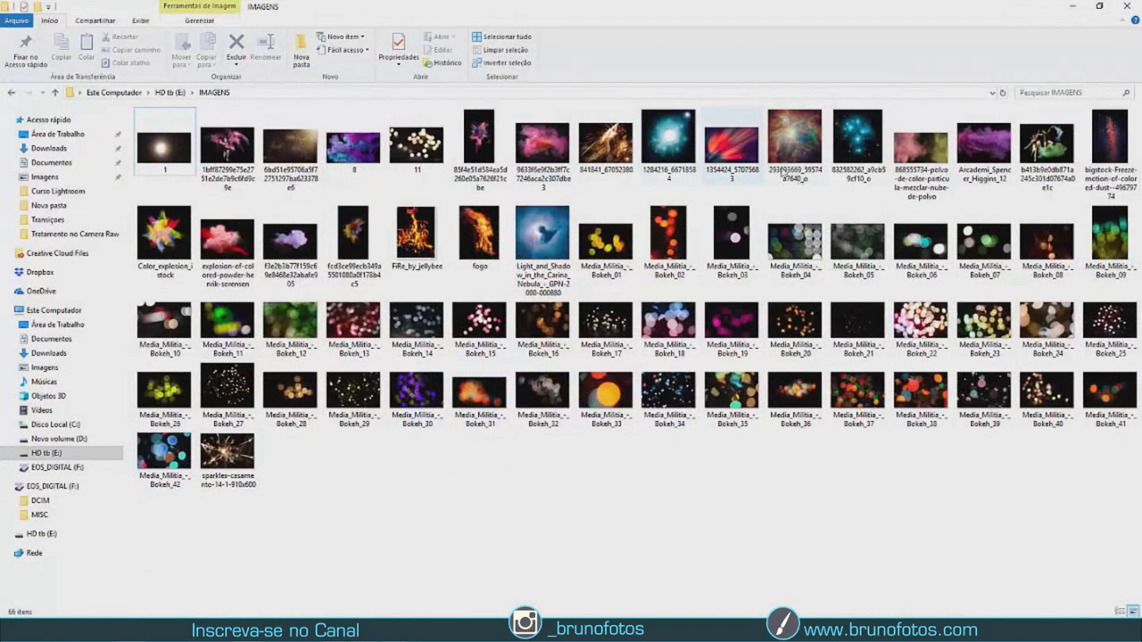
# - Drag the golden dust-particle image from the IMAGENS folder onto the Photoshop canvas
pyautogui.click(302, 158)
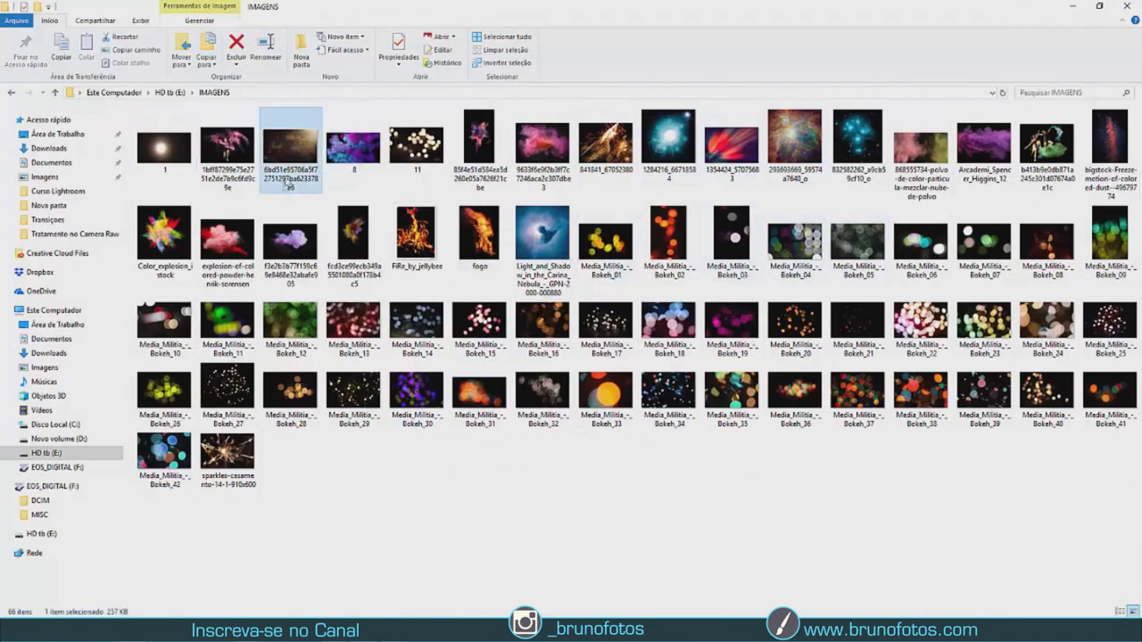
pyautogui.moveTo(301, 156); pyautogui.dragTo(218, 546)
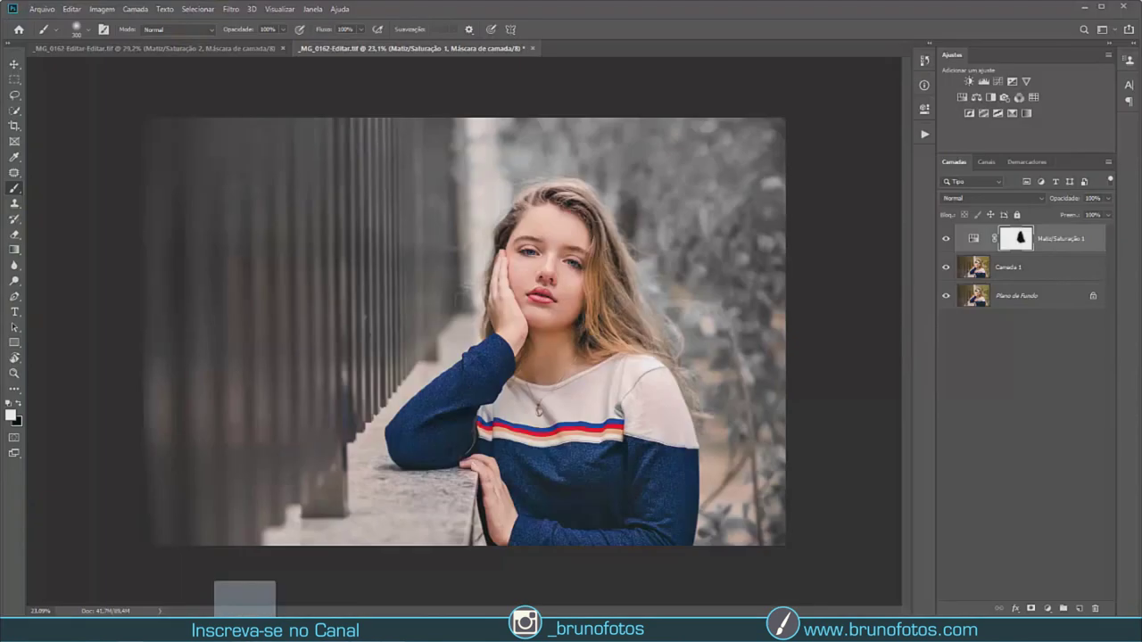
pyautogui.moveTo(218, 546); pyautogui.dragTo(357, 453)
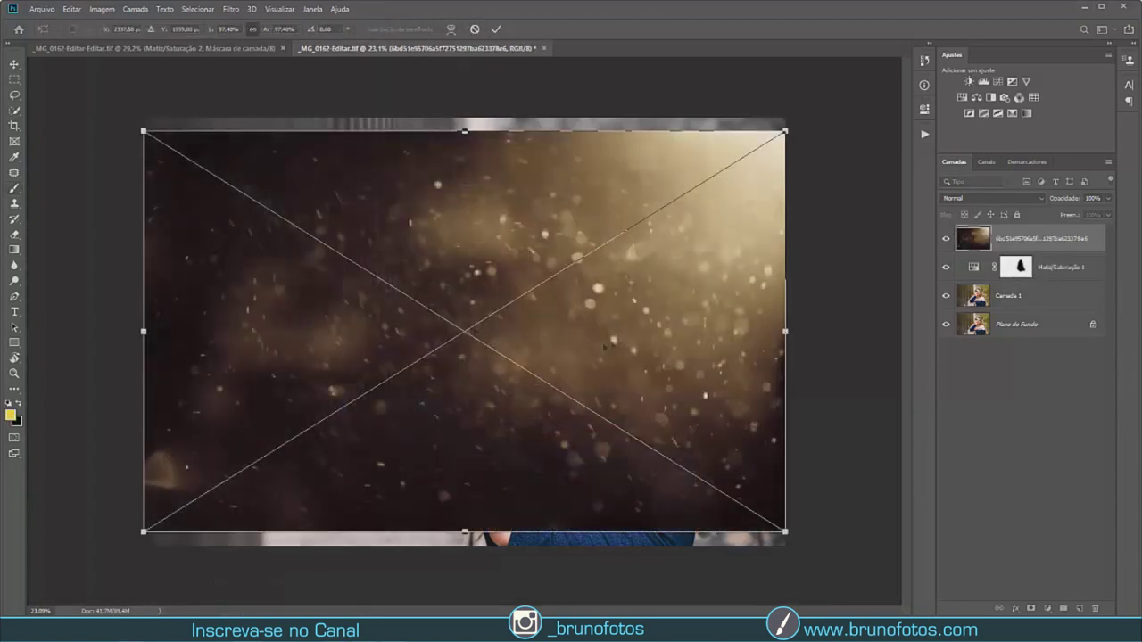
# - Scale the dust image to cover the whole portrait and set its blend mode to Divisão
pyautogui.moveTo(623, 338); pyautogui.dragTo(622, 323)
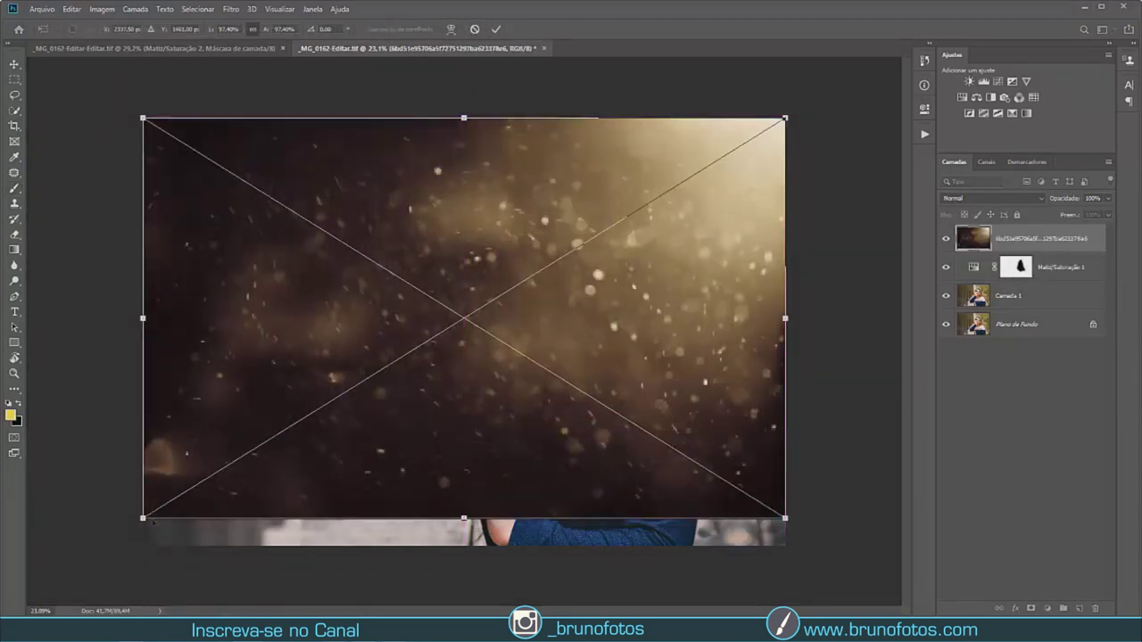
pyautogui.moveTo(143, 517); pyautogui.dragTo(86, 553)
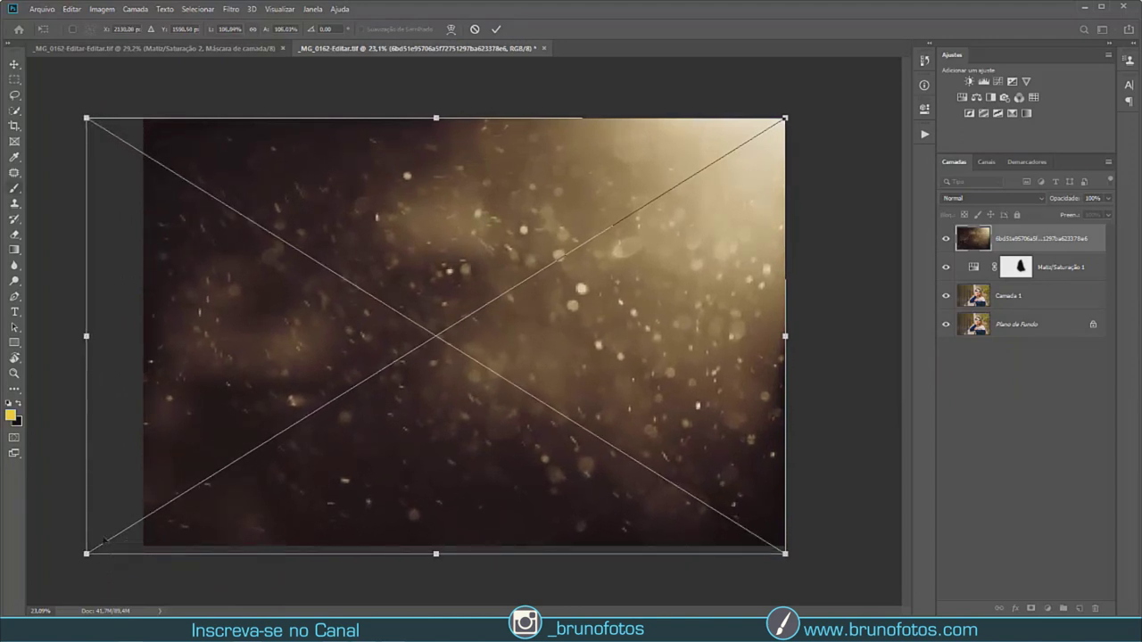
pyautogui.press('Return')
pyautogui.press('b')
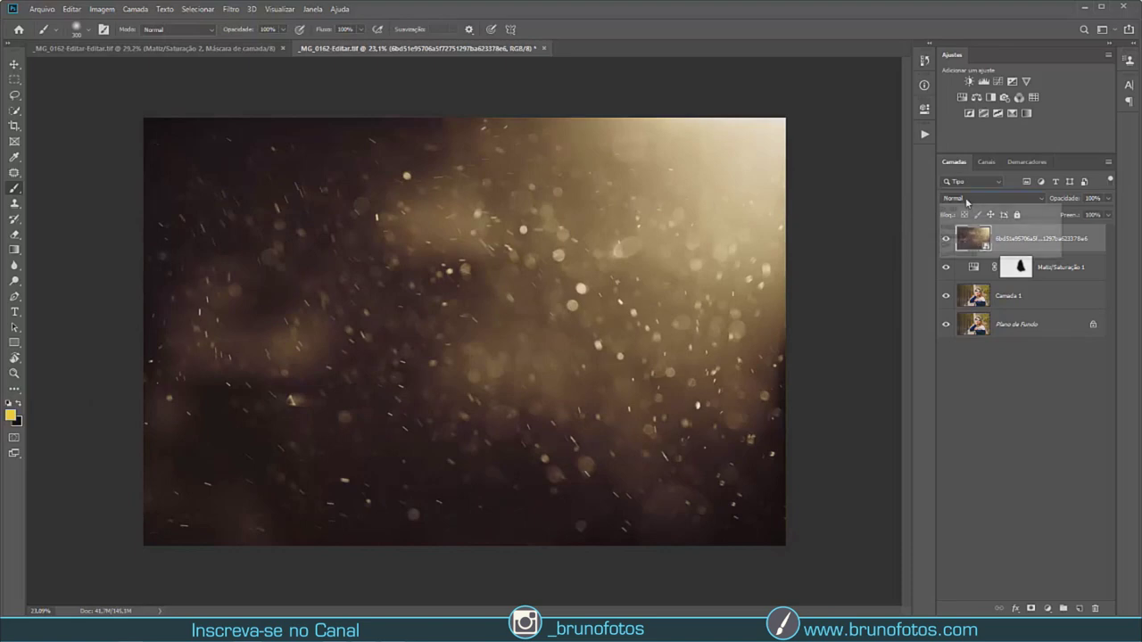
pyautogui.click(966, 201)
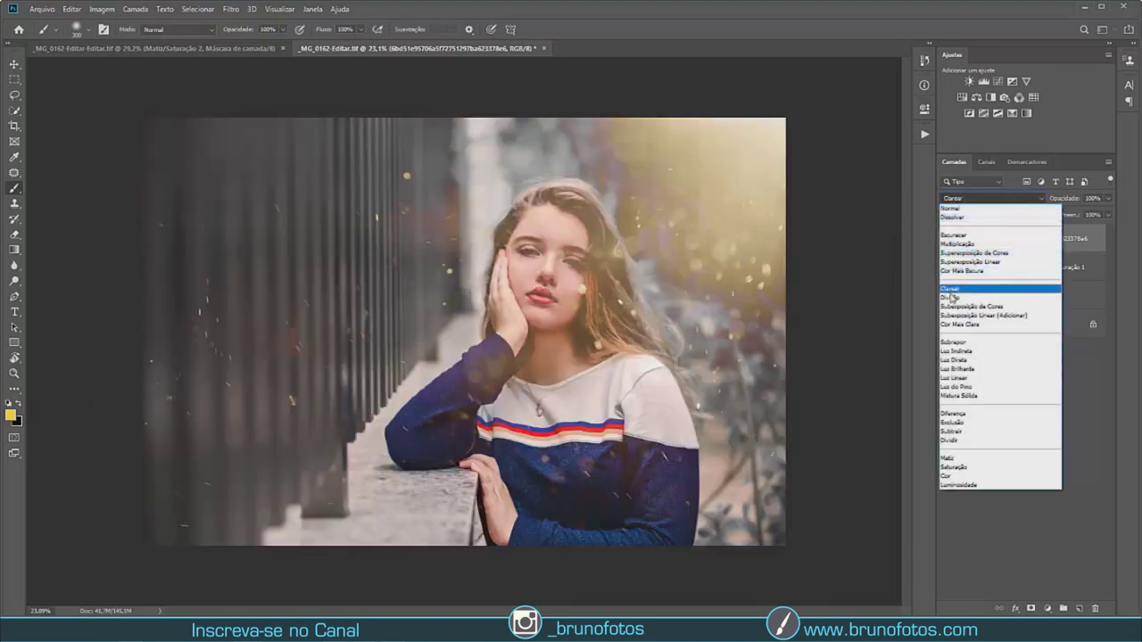
pyautogui.click(949, 299)
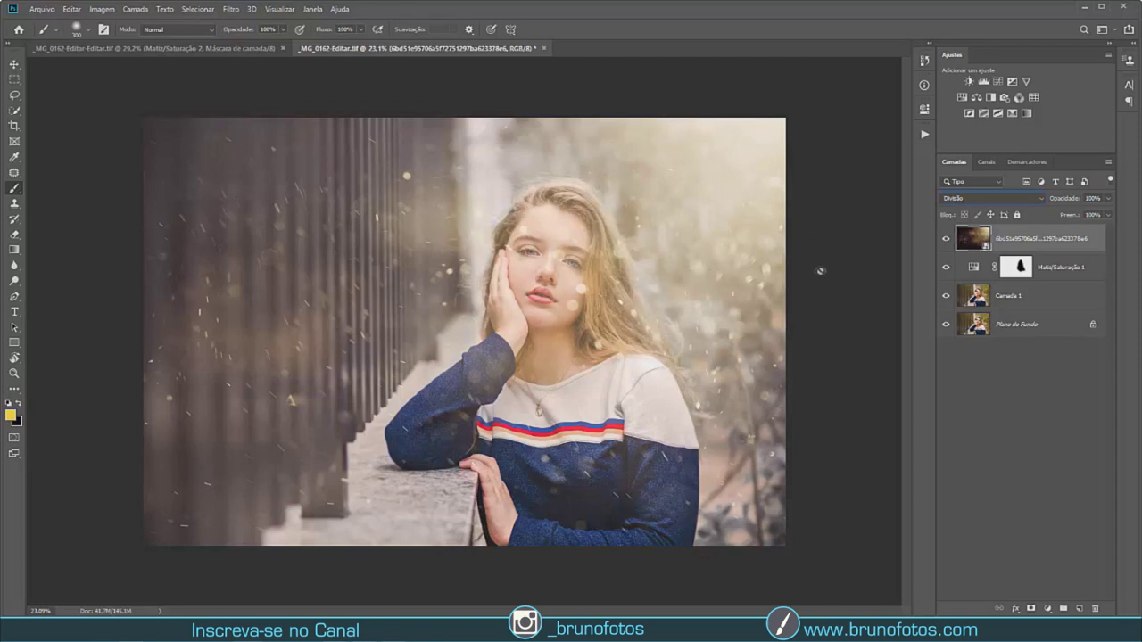
pyautogui.press('ctrl')
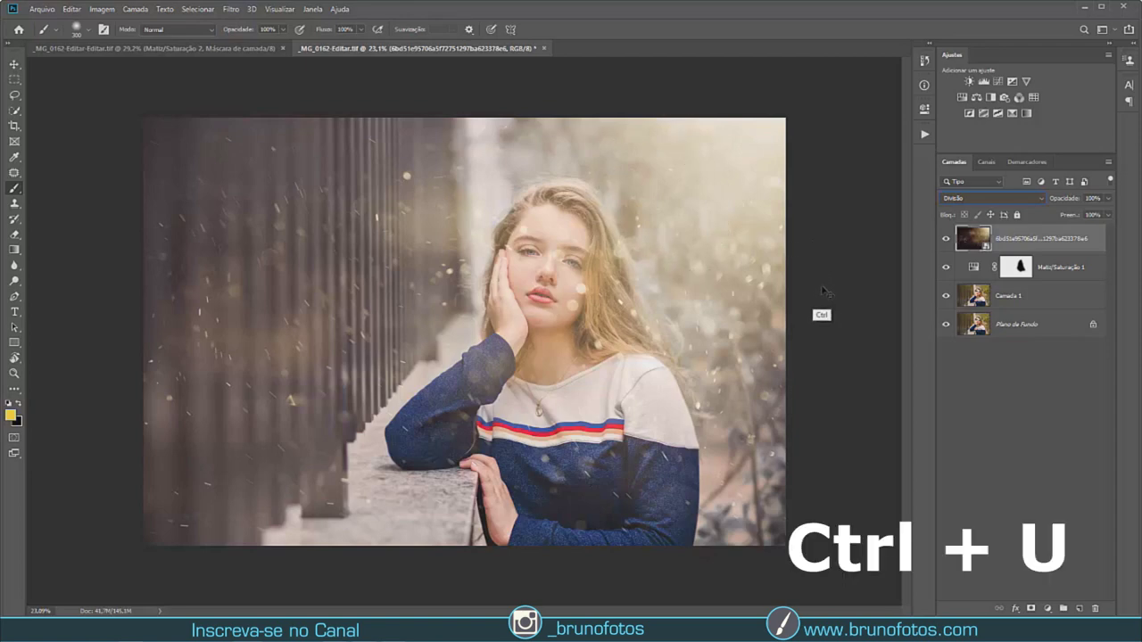
# - Set the dust layer's Hue/Saturation Saturação to -100 and apply it
pyautogui.hotkey('ctrl', 'u')
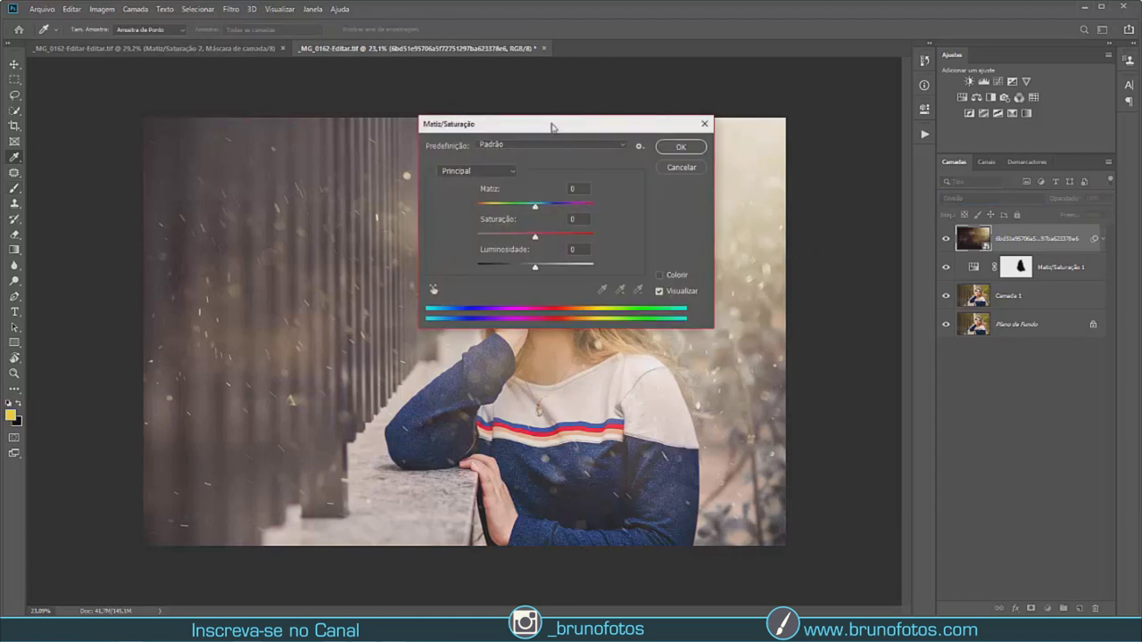
pyautogui.moveTo(553, 131); pyautogui.dragTo(678, 137)
pyautogui.moveTo(660, 242); pyautogui.dragTo(582, 240)
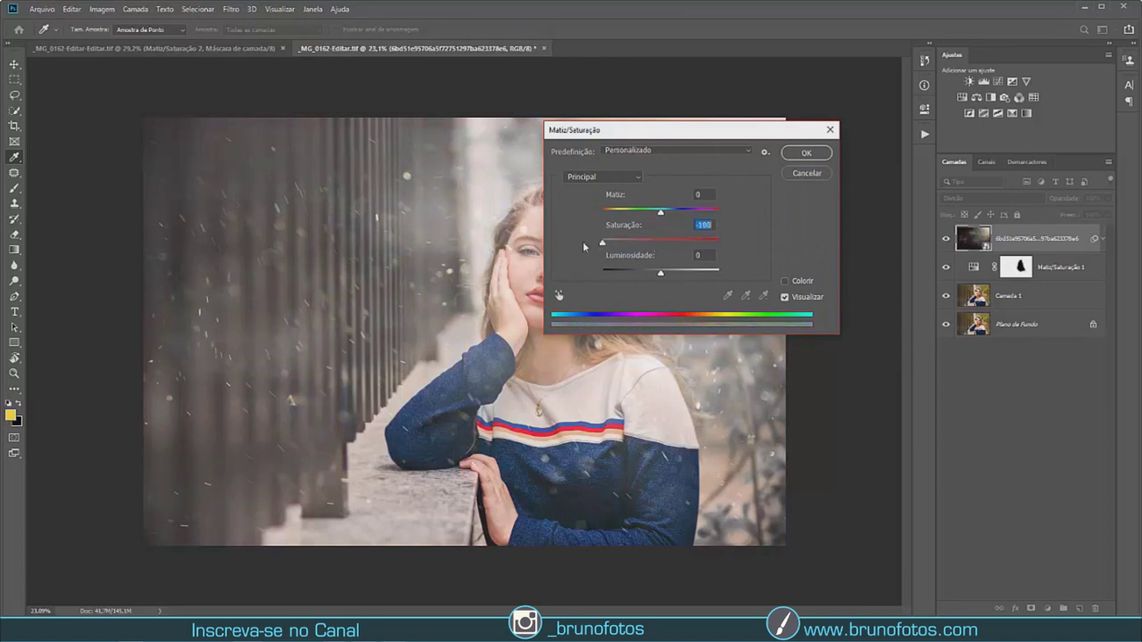
pyautogui.click(803, 153)
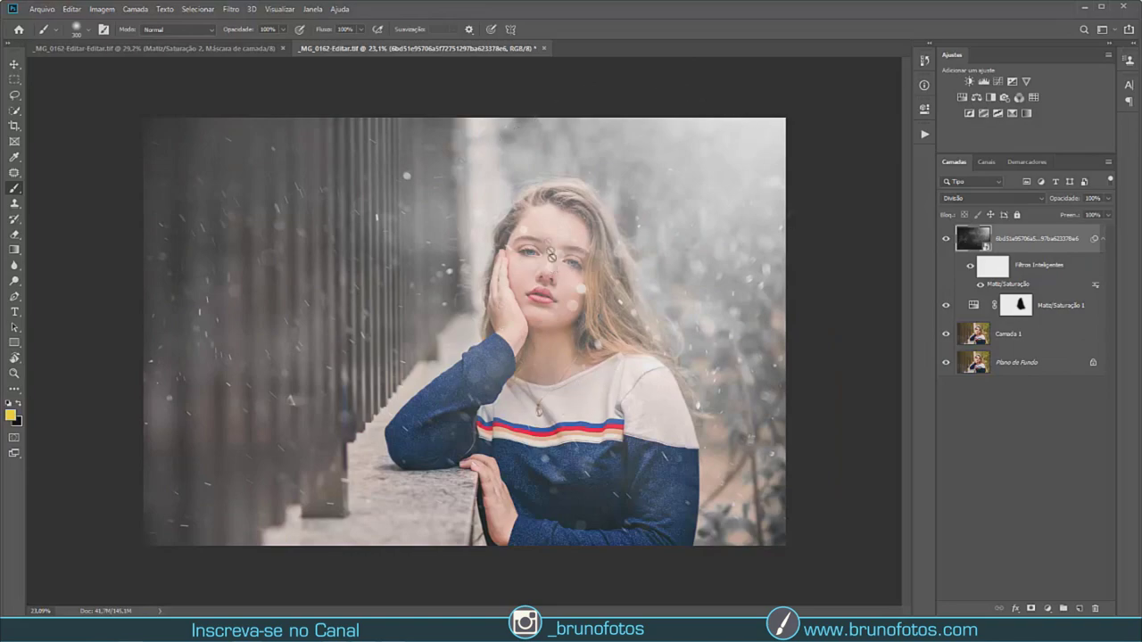
# - Zoom in on the girl's face and add a white layer mask to the dust layer
pyautogui.moveTo(562, 267)
pyautogui.mouseDown()
pyautogui.moveTo(630, 254)
pyautogui.moveTo(602, 261)
pyautogui.mouseUp()
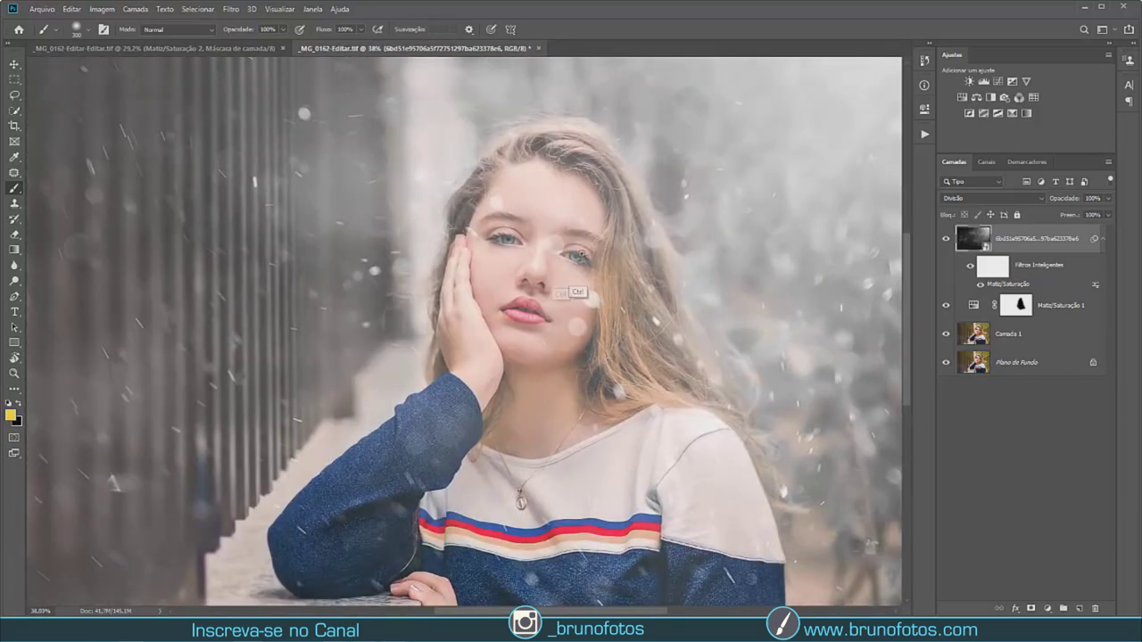
pyautogui.moveTo(602, 261)
pyautogui.mouseDown()
pyautogui.moveTo(581, 253)
pyautogui.moveTo(576, 280)
pyautogui.moveTo(642, 234)
pyautogui.mouseUp()
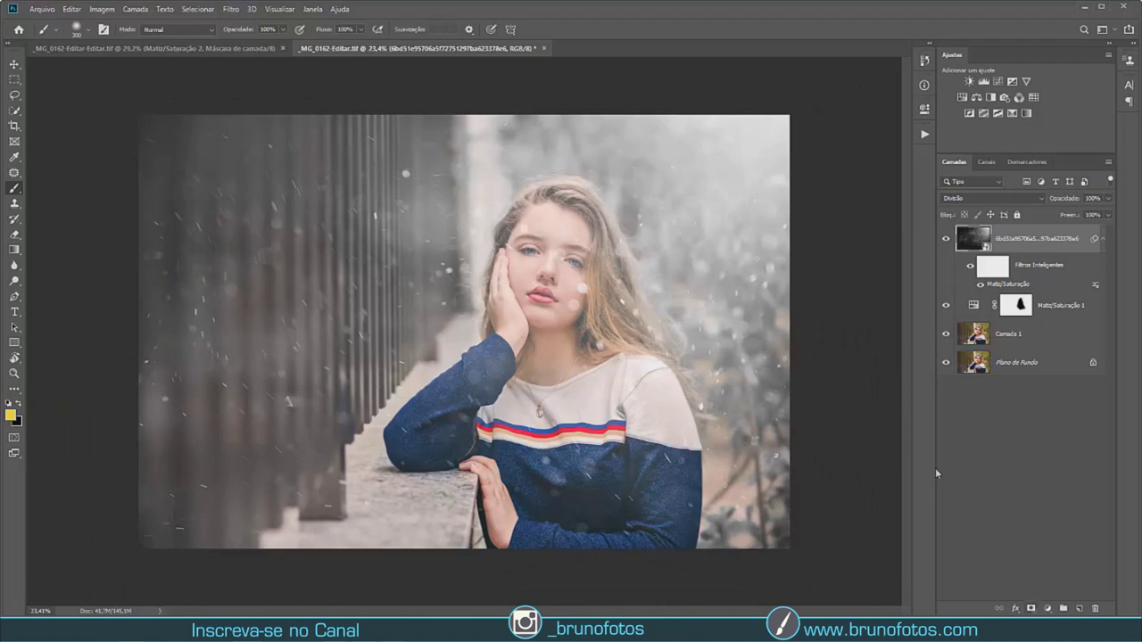
pyautogui.hotkey('ctrl', 'shift', 'm')
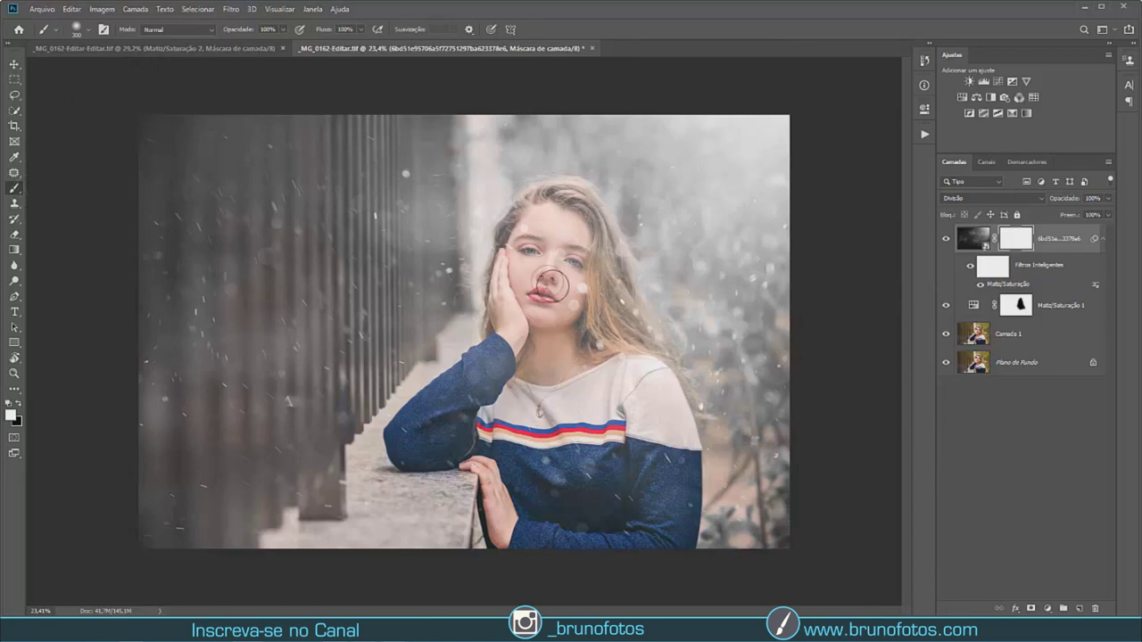
# - Paint black at lower flow on the dust mask, clearing haze from face, arm and sleeves
pyautogui.click(19, 403)
pyautogui.click(19, 404)
pyautogui.click(19, 404)
pyautogui.moveTo(323, 31); pyautogui.dragTo(309, 36)
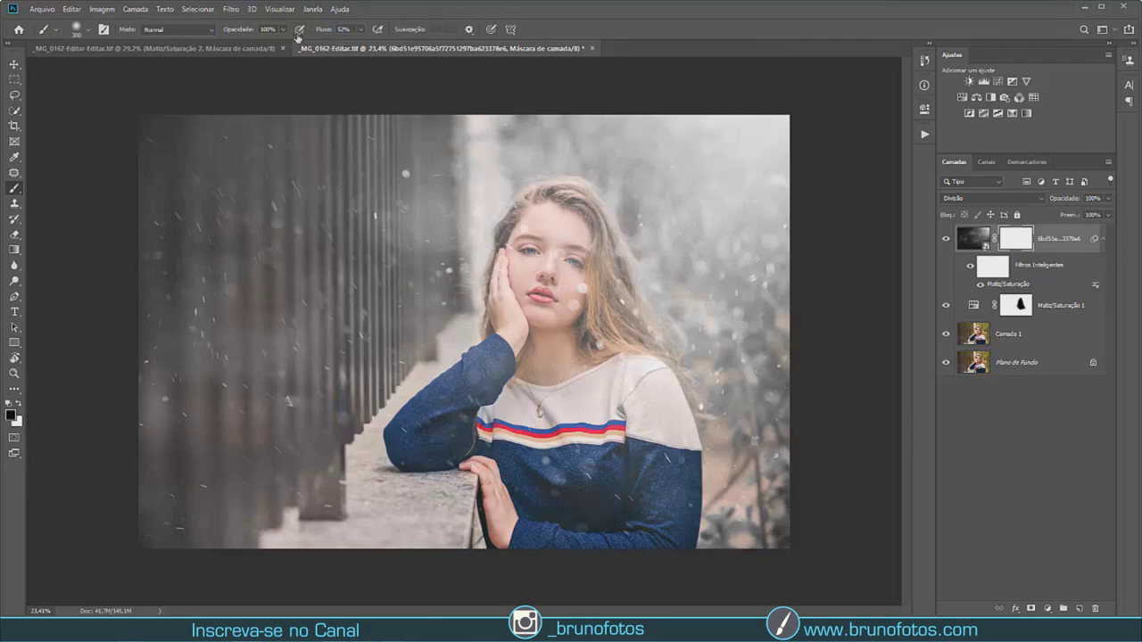
pyautogui.moveTo(553, 234)
pyautogui.mouseDown()
pyautogui.moveTo(540, 321)
pyautogui.moveTo(598, 352)
pyautogui.moveTo(579, 249)
pyautogui.moveTo(546, 348)
pyautogui.moveTo(533, 295)
pyautogui.moveTo(498, 361)
pyautogui.moveTo(580, 250)
pyautogui.moveTo(589, 339)
pyautogui.moveTo(482, 375)
pyautogui.mouseUp()
pyautogui.moveTo(482, 375); pyautogui.dragTo(512, 262)
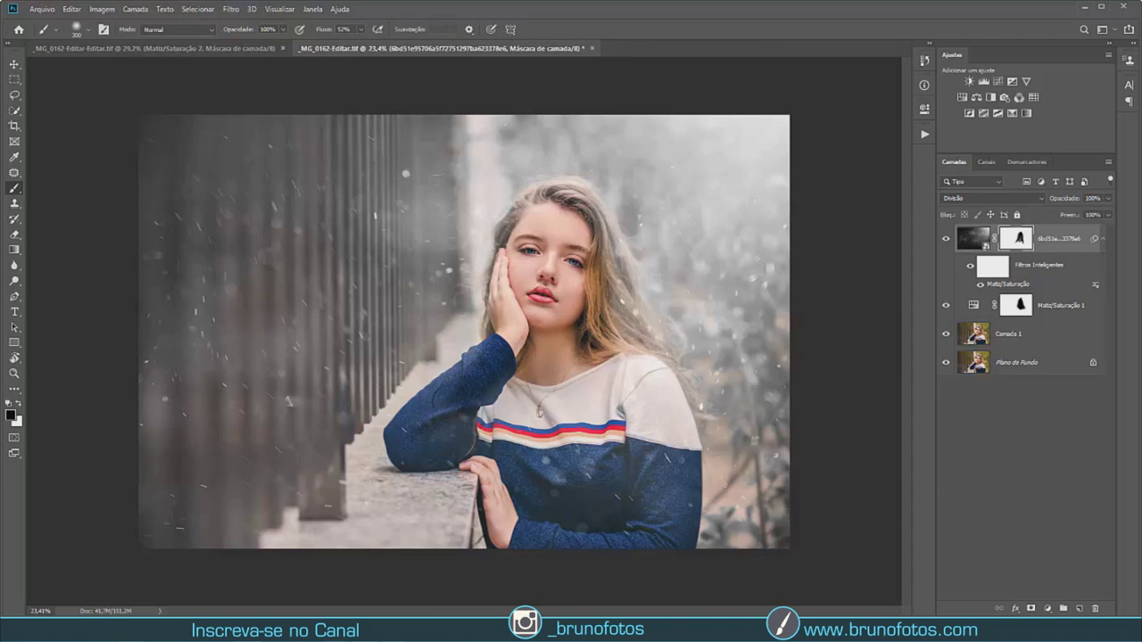
pyautogui.moveTo(451, 426); pyautogui.dragTo(474, 406)
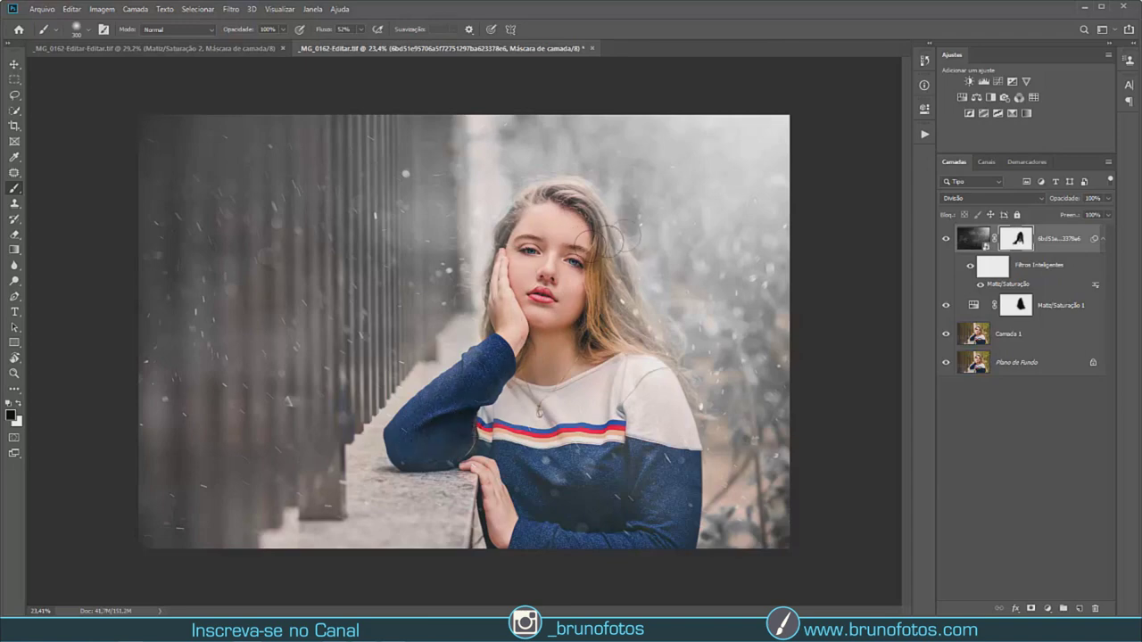
# - Refine the dust mask around the hair, clearing haze down to the sweater shoulder
pyautogui.moveTo(589, 241); pyautogui.dragTo(723, 200)
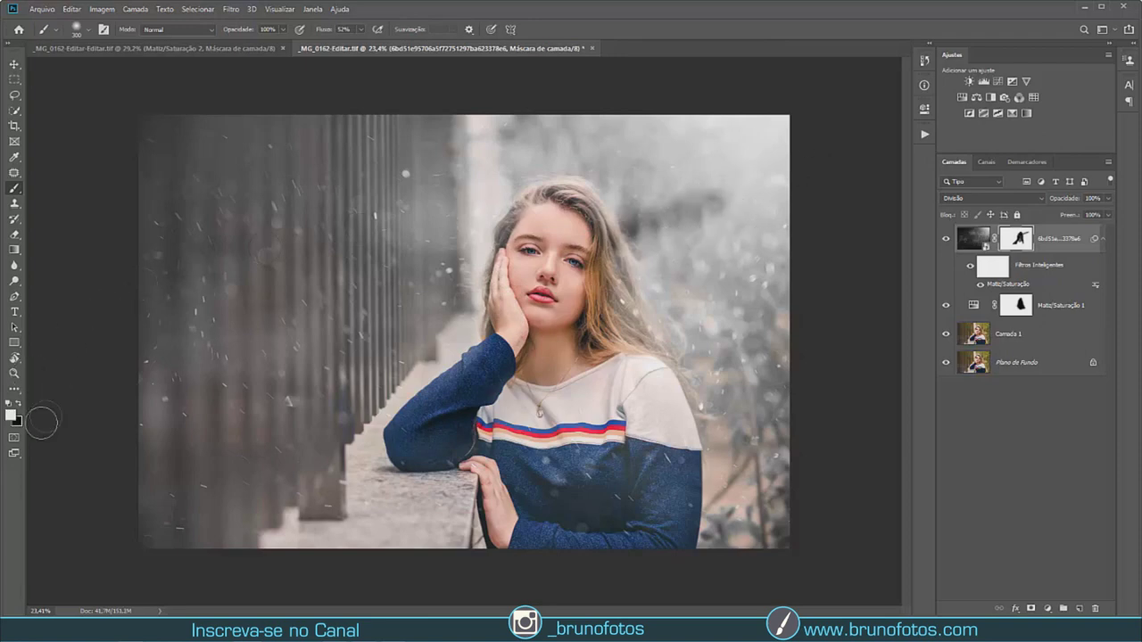
pyautogui.moveTo(635, 218); pyautogui.dragTo(692, 212)
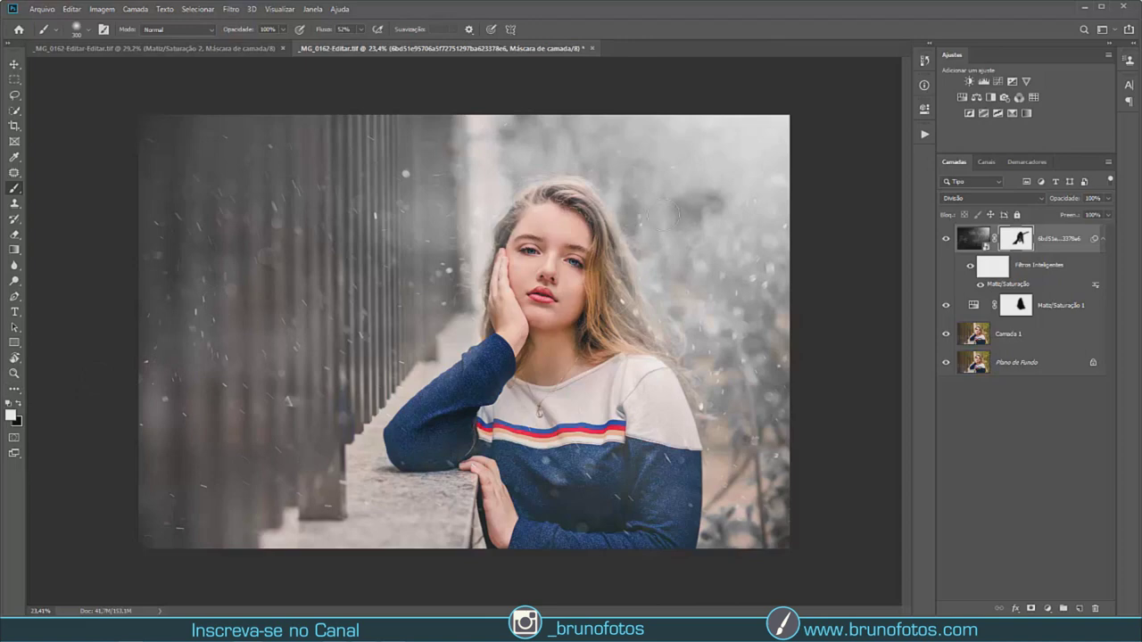
pyautogui.moveTo(680, 210)
pyautogui.mouseDown()
pyautogui.moveTo(617, 209)
pyautogui.moveTo(633, 239)
pyautogui.mouseUp()
pyautogui.press('x')
pyautogui.moveTo(589, 203); pyautogui.dragTo(628, 301)
pyautogui.moveTo(614, 215); pyautogui.dragTo(642, 255)
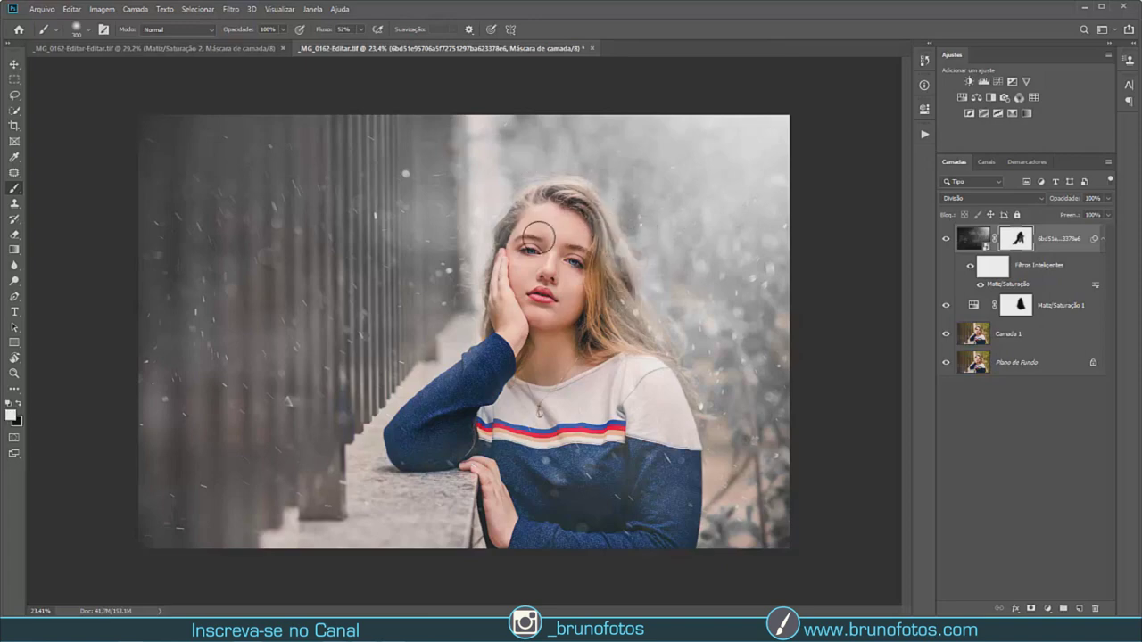
pyautogui.press('x')
pyautogui.moveTo(536, 213); pyautogui.dragTo(505, 274)
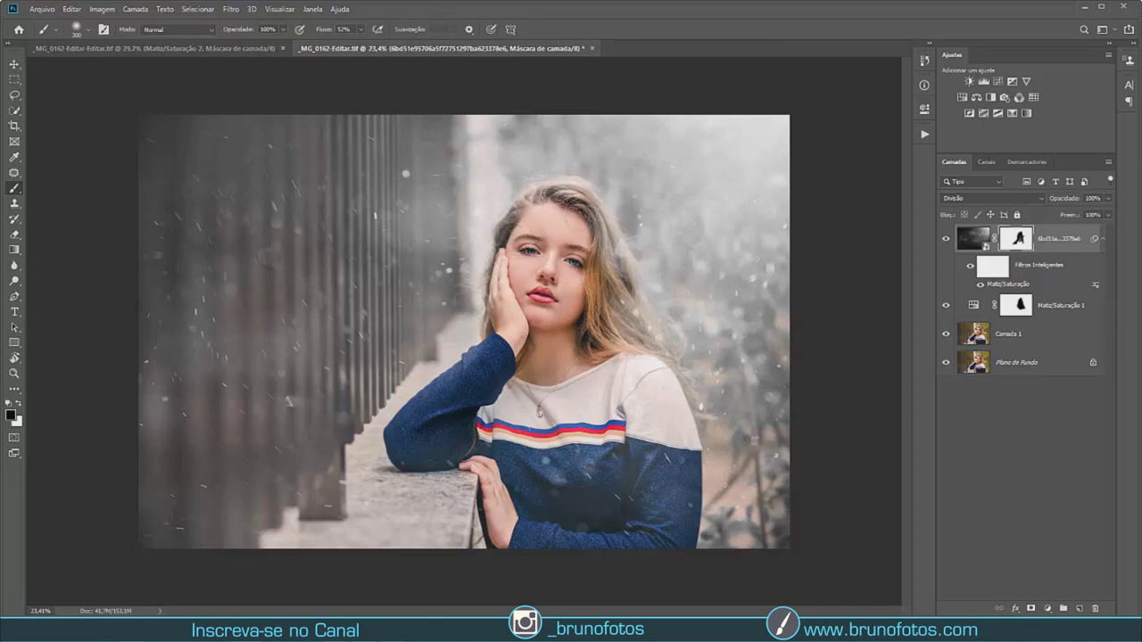
pyautogui.moveTo(608, 219); pyautogui.dragTo(641, 379)
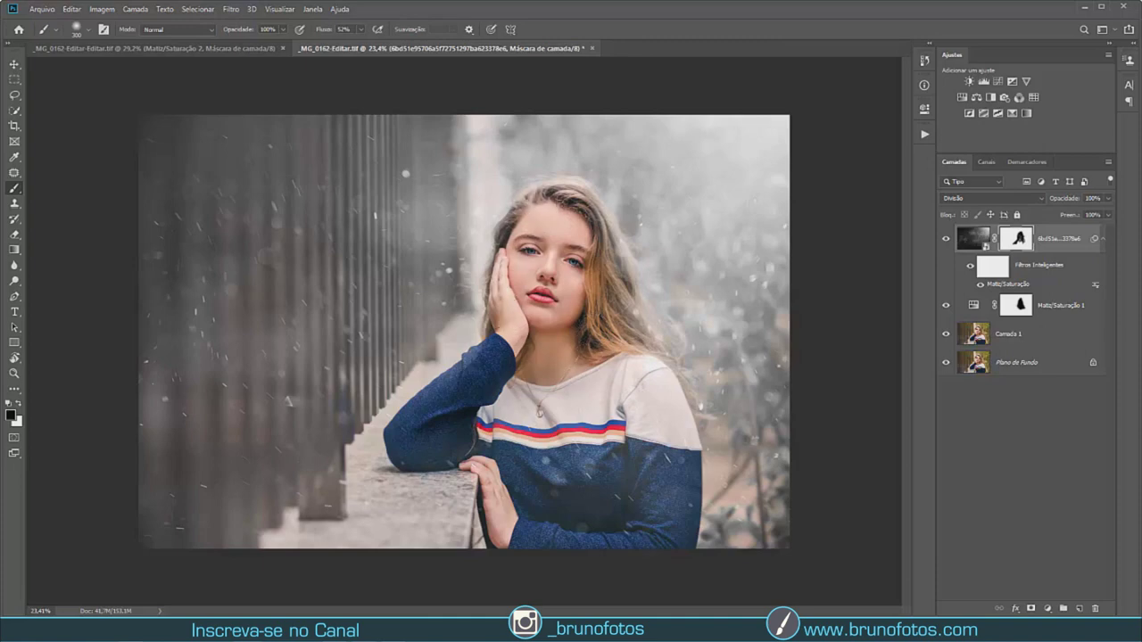
pyautogui.moveTo(589, 218); pyautogui.dragTo(656, 455)
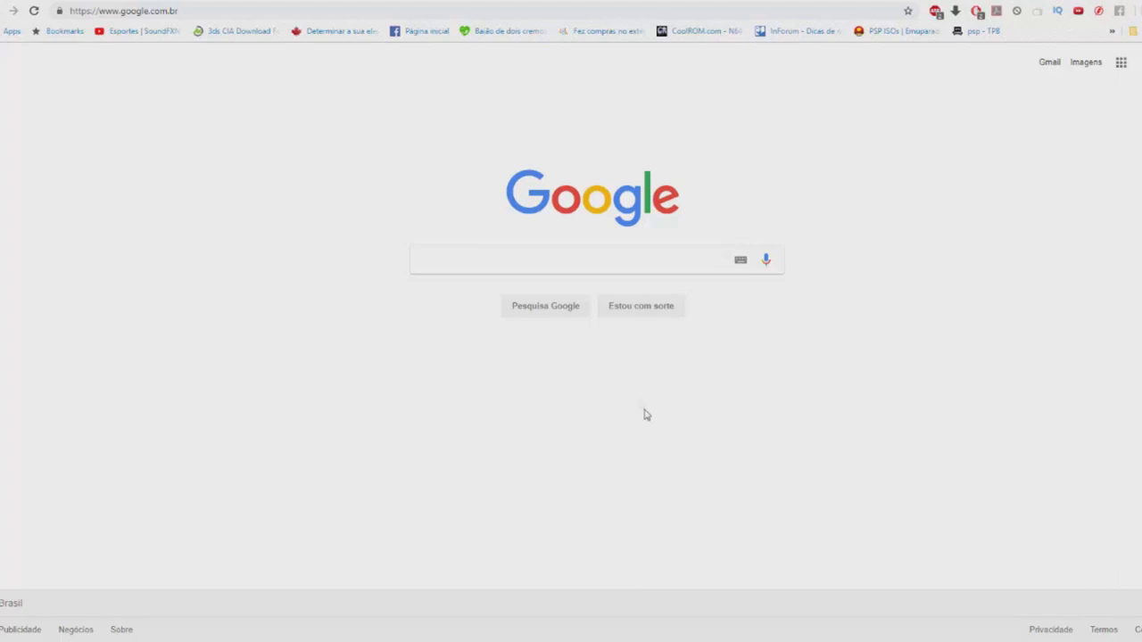
# - Search Google for 'poeira' and switch to the image results
pyautogui.click(441, 259)
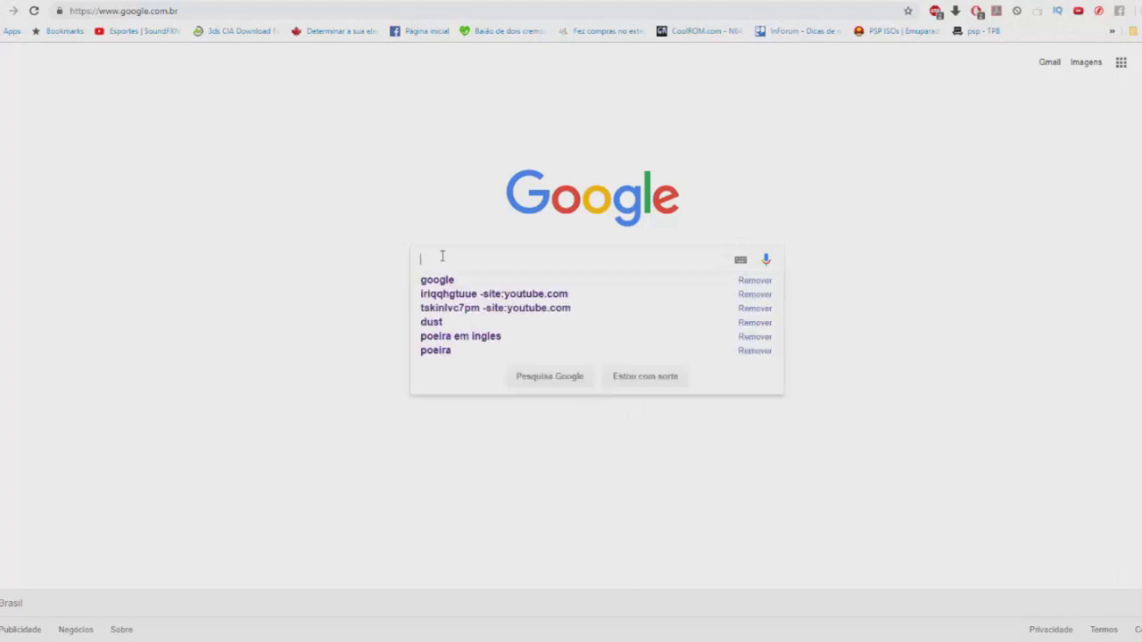
pyautogui.write('po')
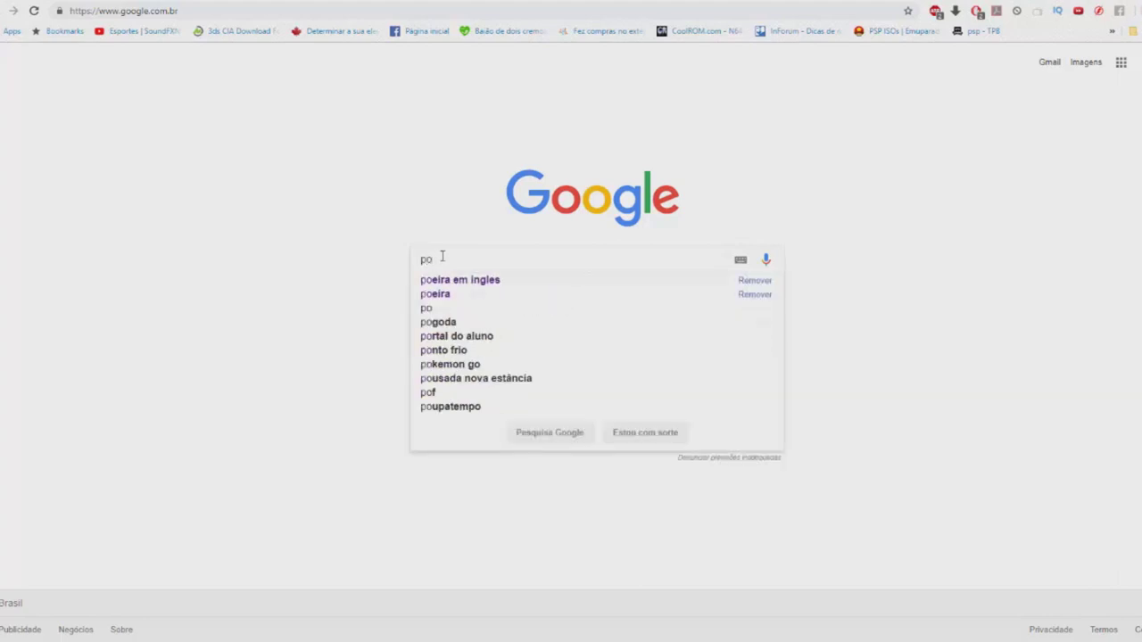
pyautogui.write('eira')
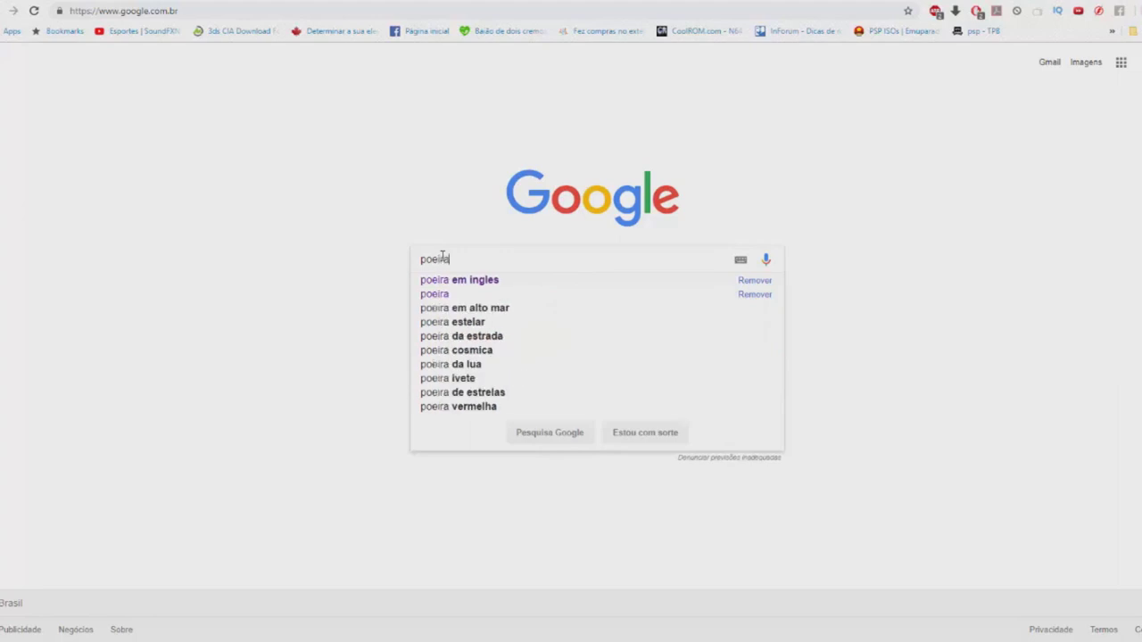
pyautogui.press('Return')
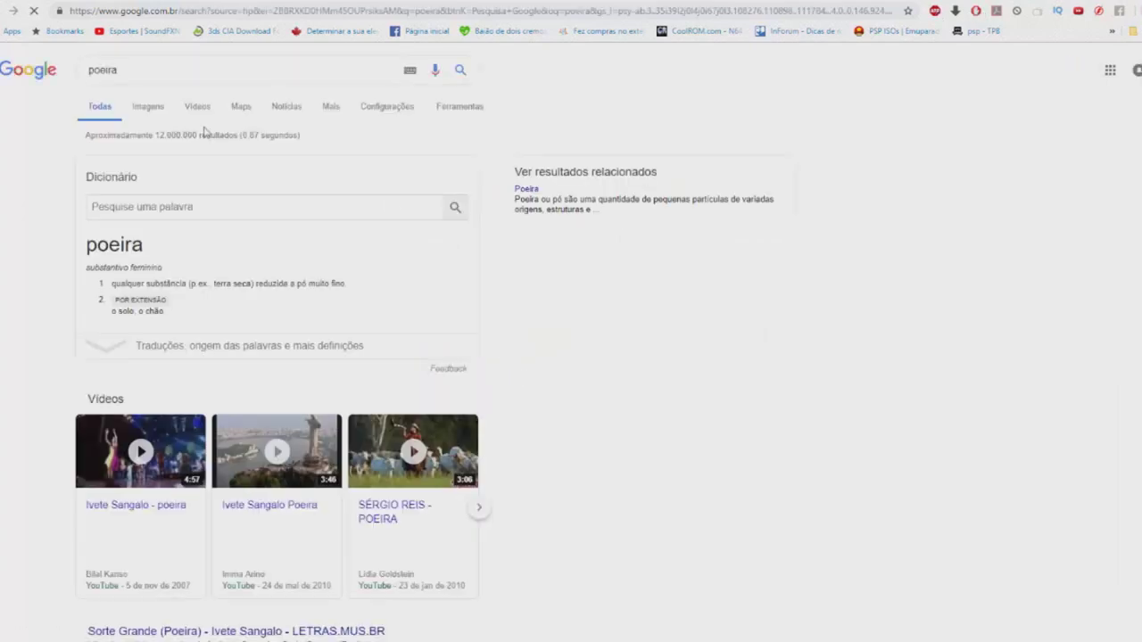
pyautogui.click(148, 111)
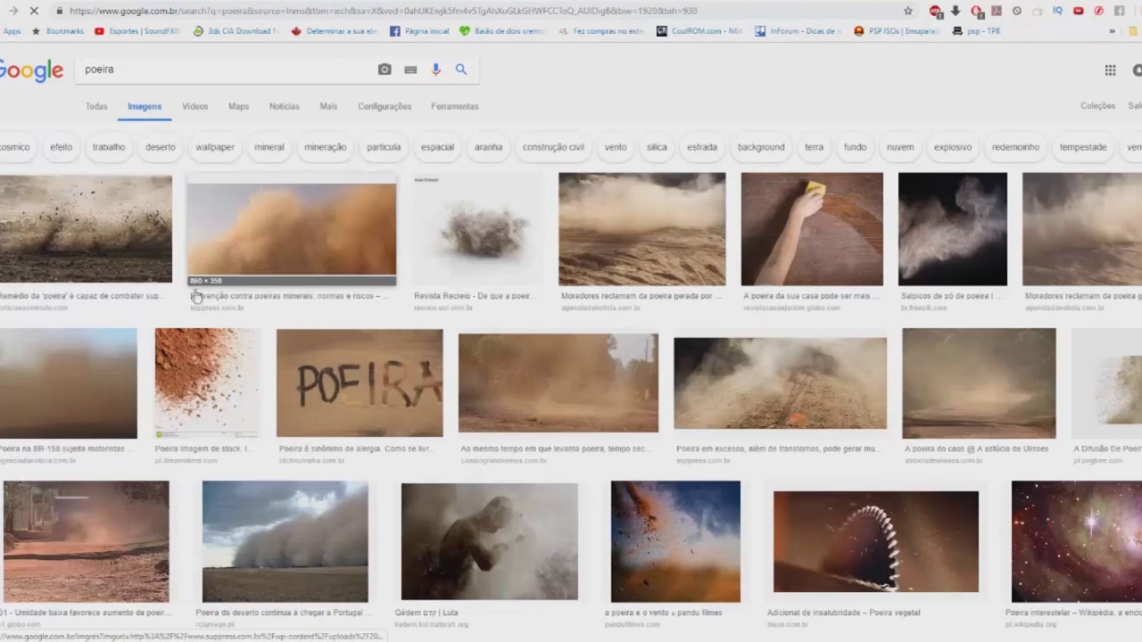
pyautogui.scroll(-3, 178, 223)
pyautogui.scroll(-3, 192, 268)
pyautogui.scroll(-4, 211, 306)
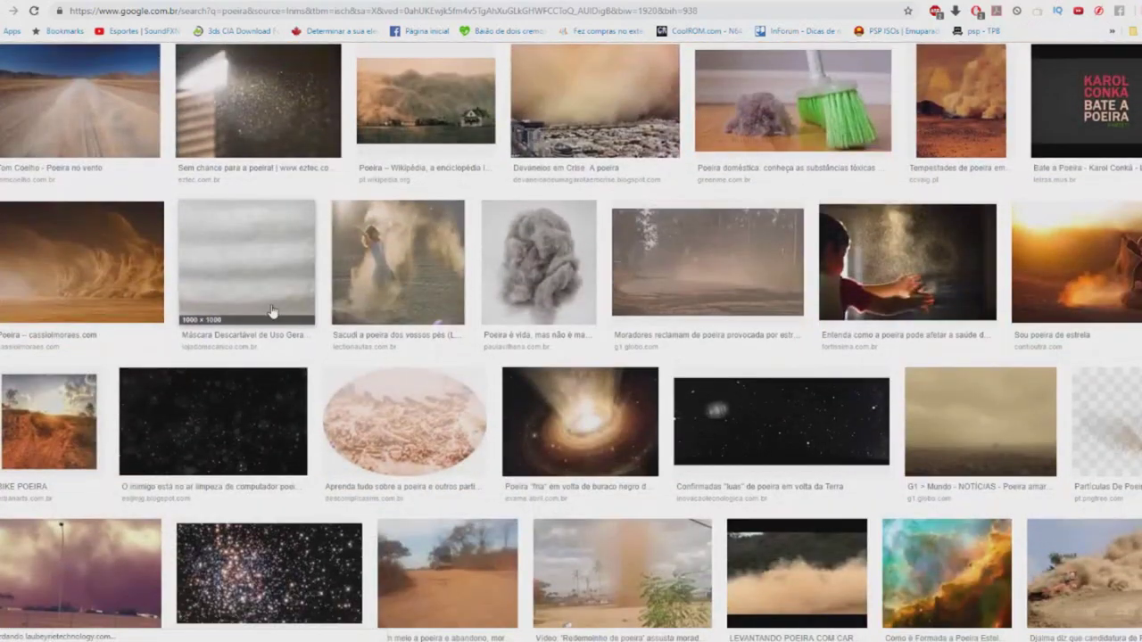
pyautogui.scroll(-2, 211, 339)
# - Preview the dark dust-particles image and the related white dust particles image
pyautogui.click(210, 369)
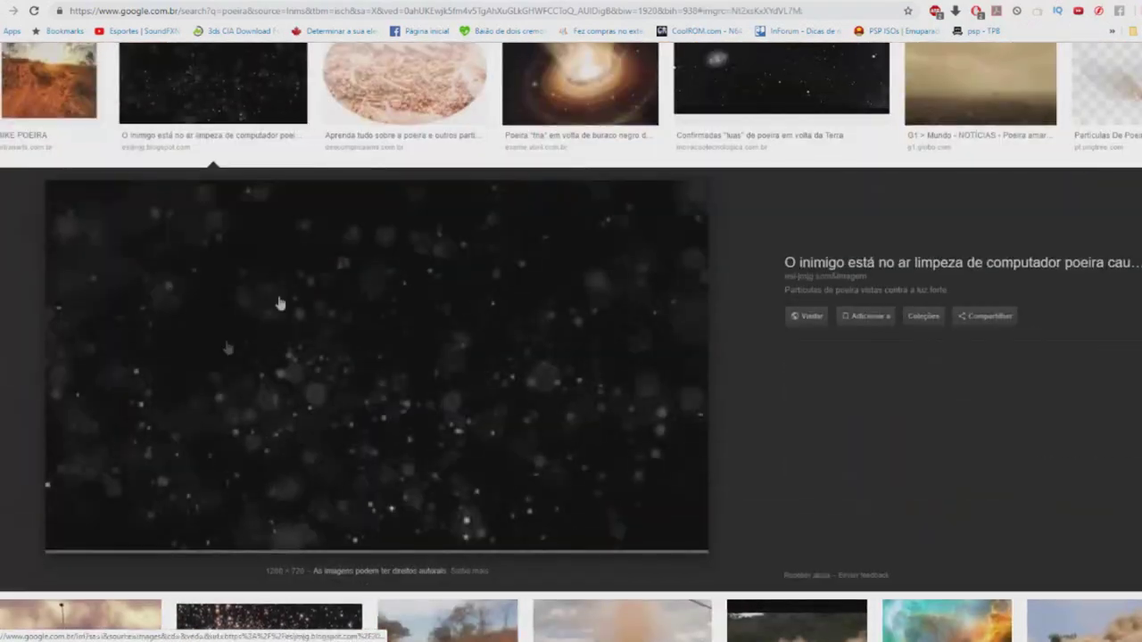
pyautogui.click(871, 392)
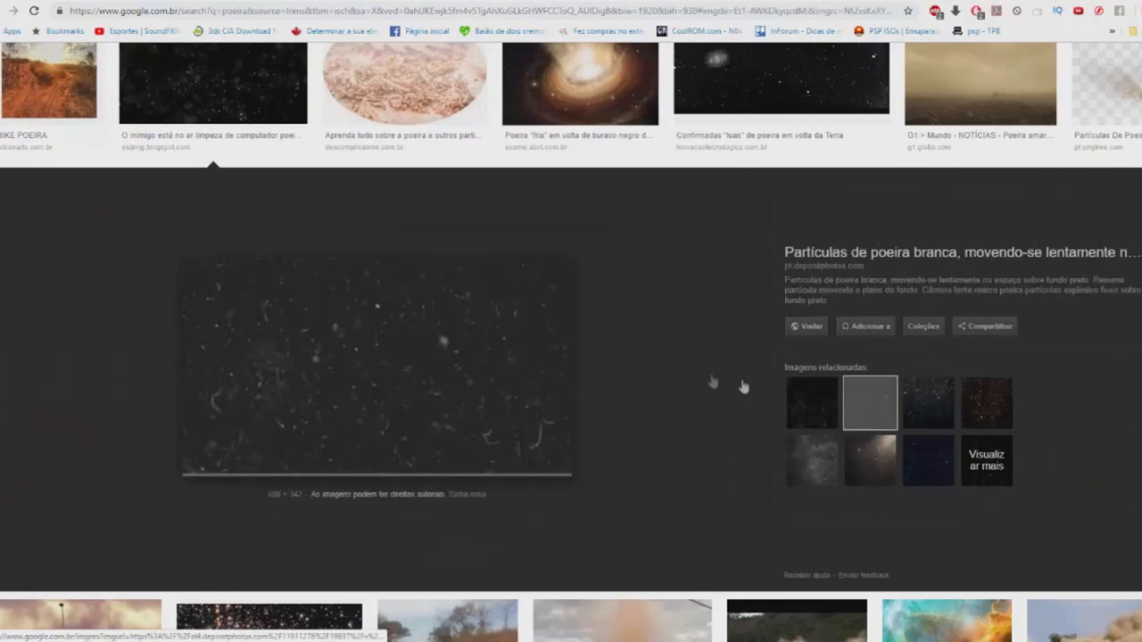
pyautogui.scroll(2, 564, 341)
pyautogui.scroll(-6, 331, 365)
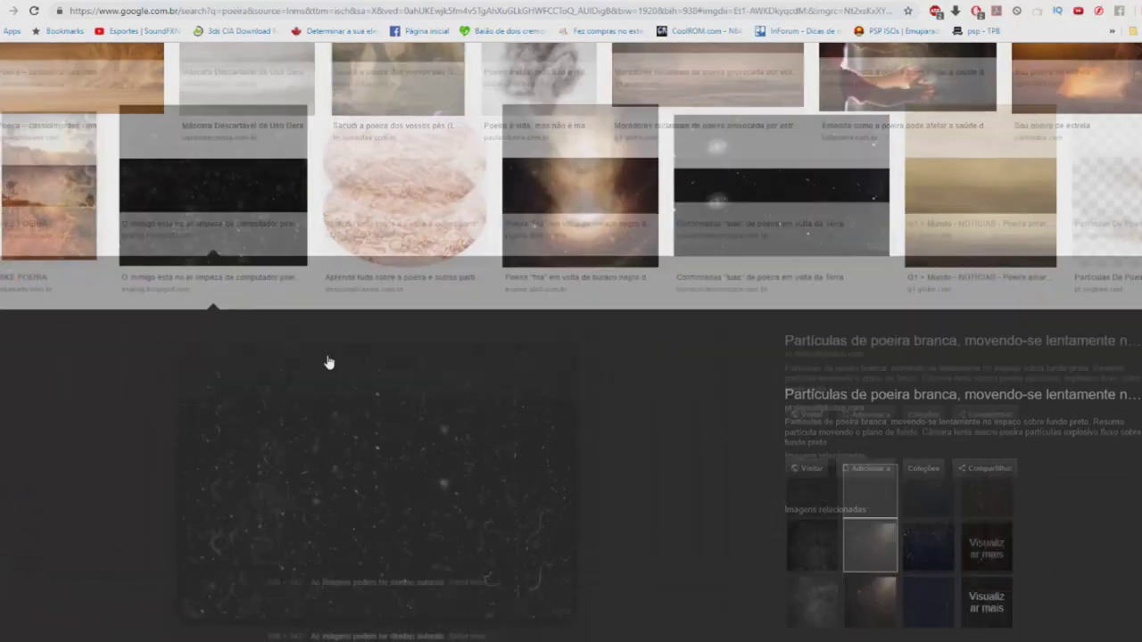
pyautogui.scroll(5, 320, 366)
pyautogui.scroll(5, 320, 366)
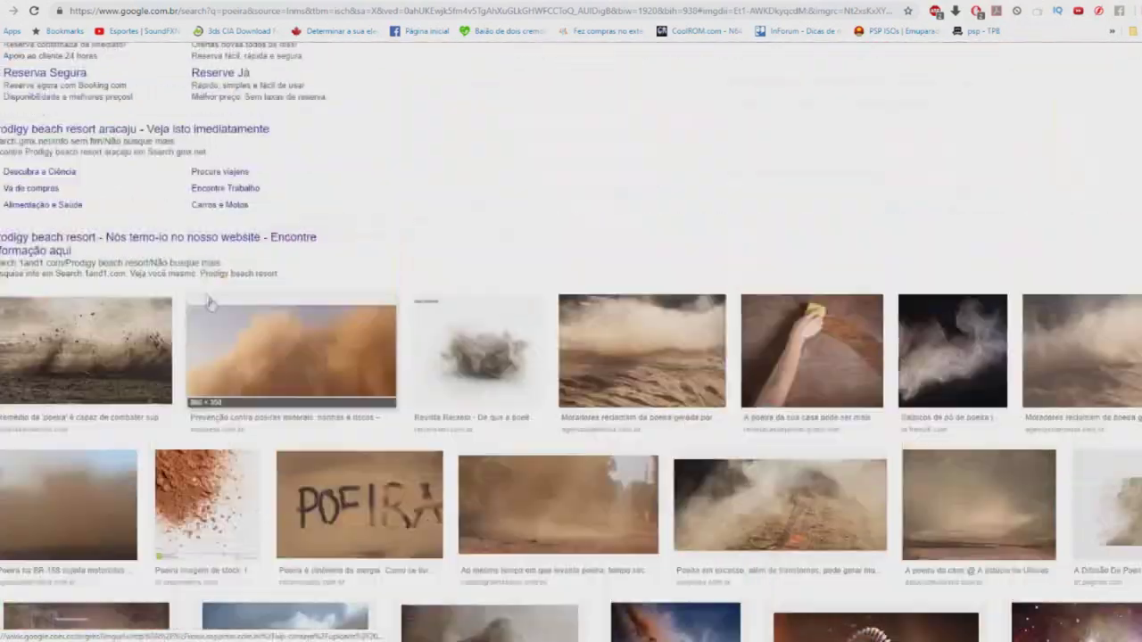
pyautogui.scroll(2, 319, 367)
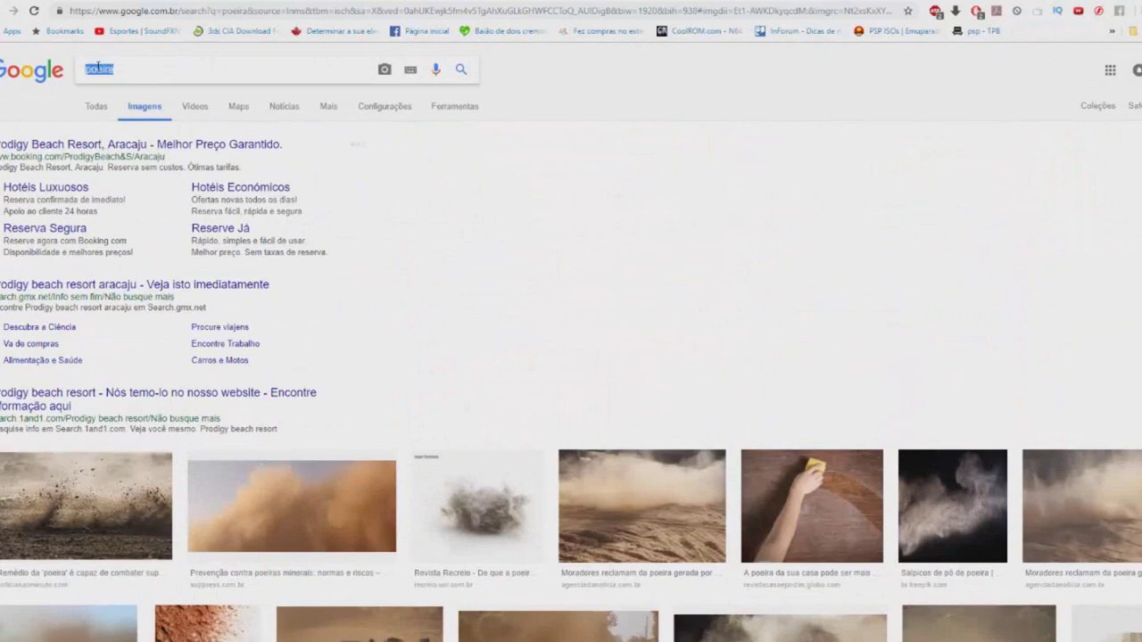
# - Search images for 'dust' and preview the On Dust – ENTROPY photo
pyautogui.write('dust')
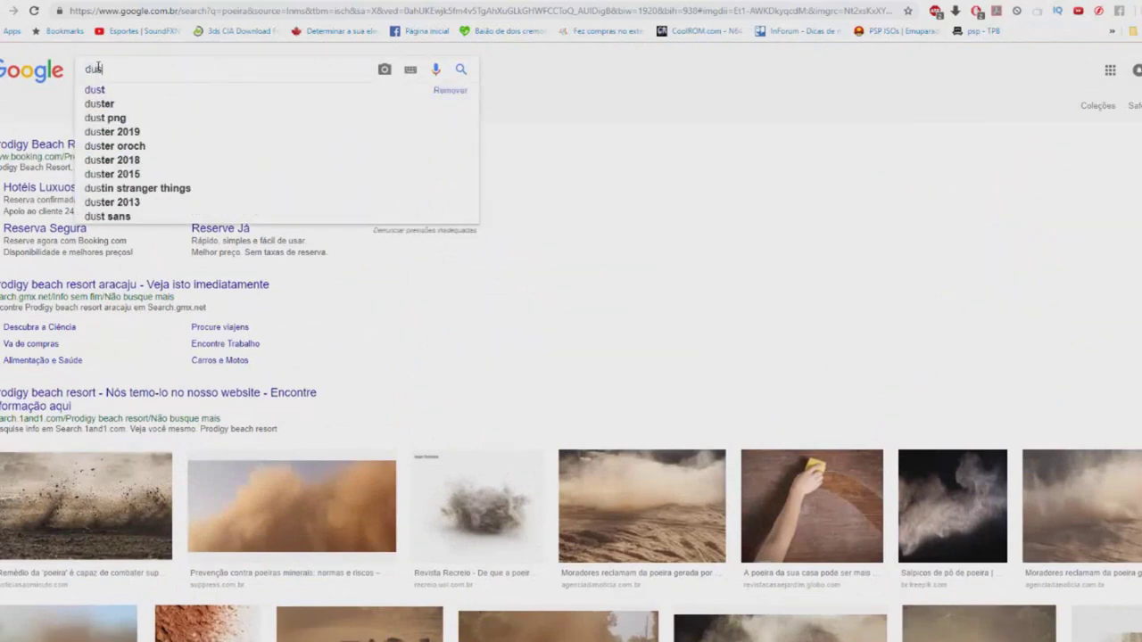
pyautogui.press('Return')
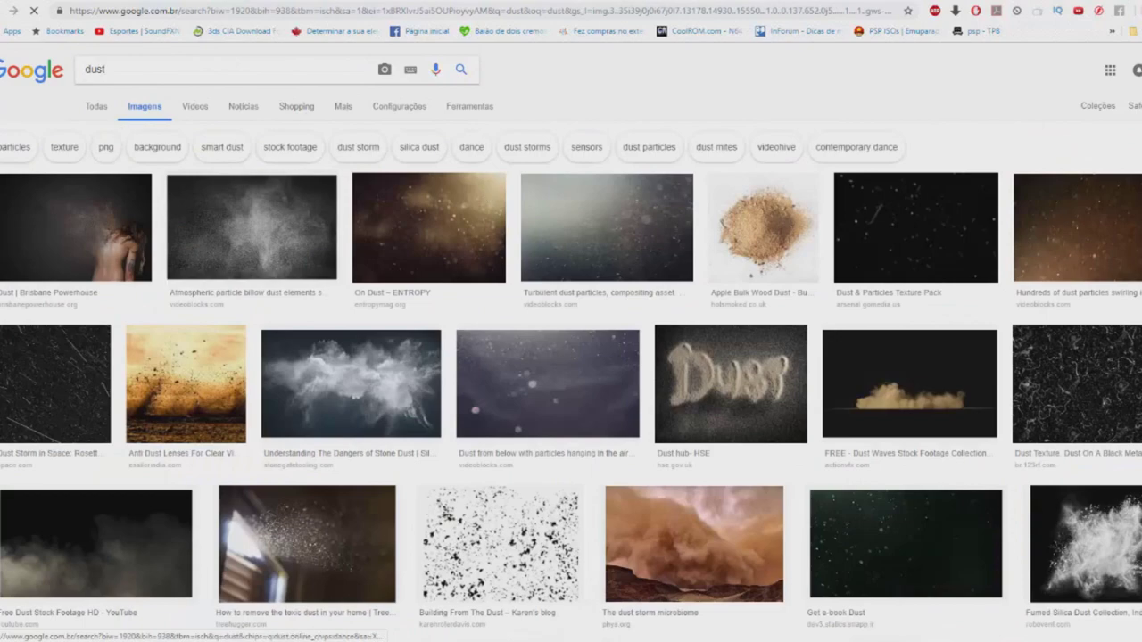
pyautogui.scroll(-1, 370, 334)
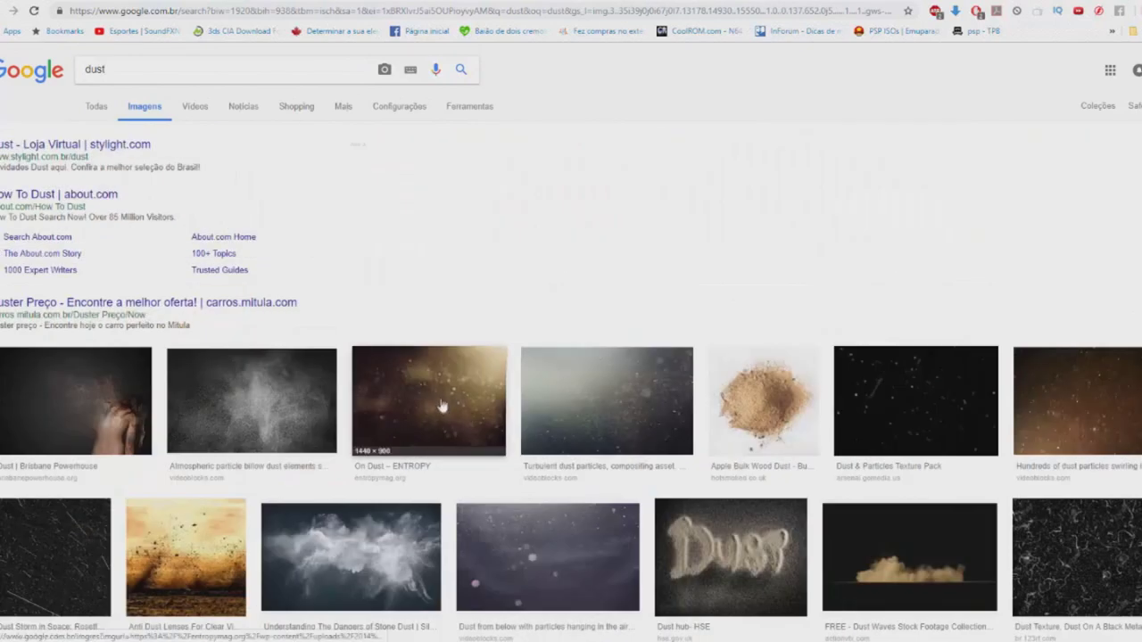
pyautogui.click(442, 398)
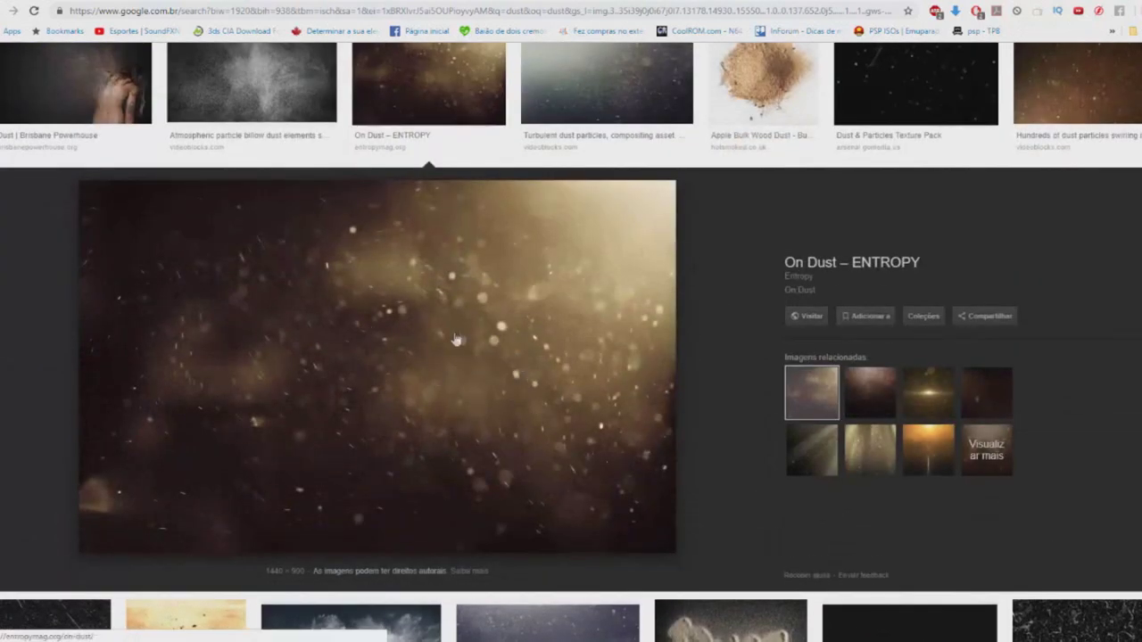
pyautogui.scroll(2, 535, 326)
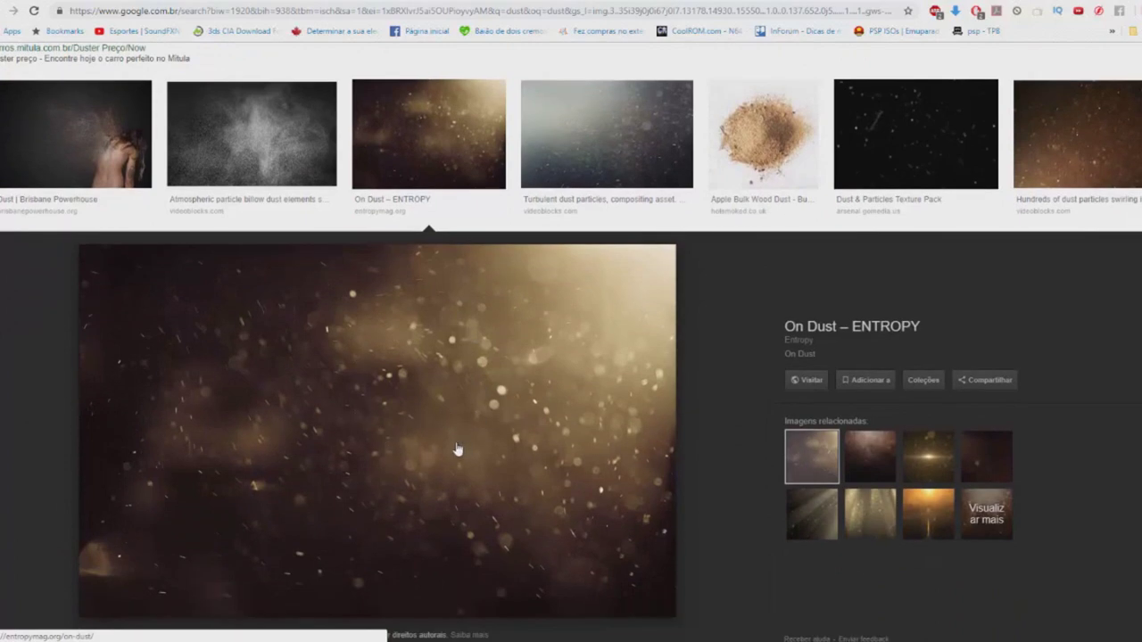
pyautogui.scroll(3, 443, 443)
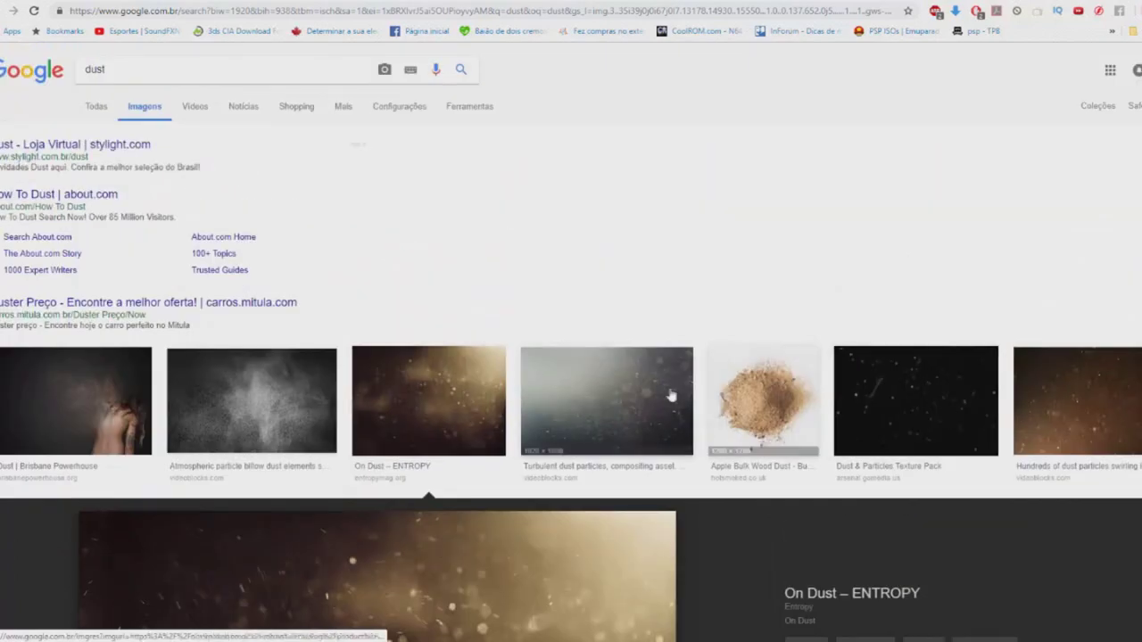
pyautogui.scroll(-2, 625, 383)
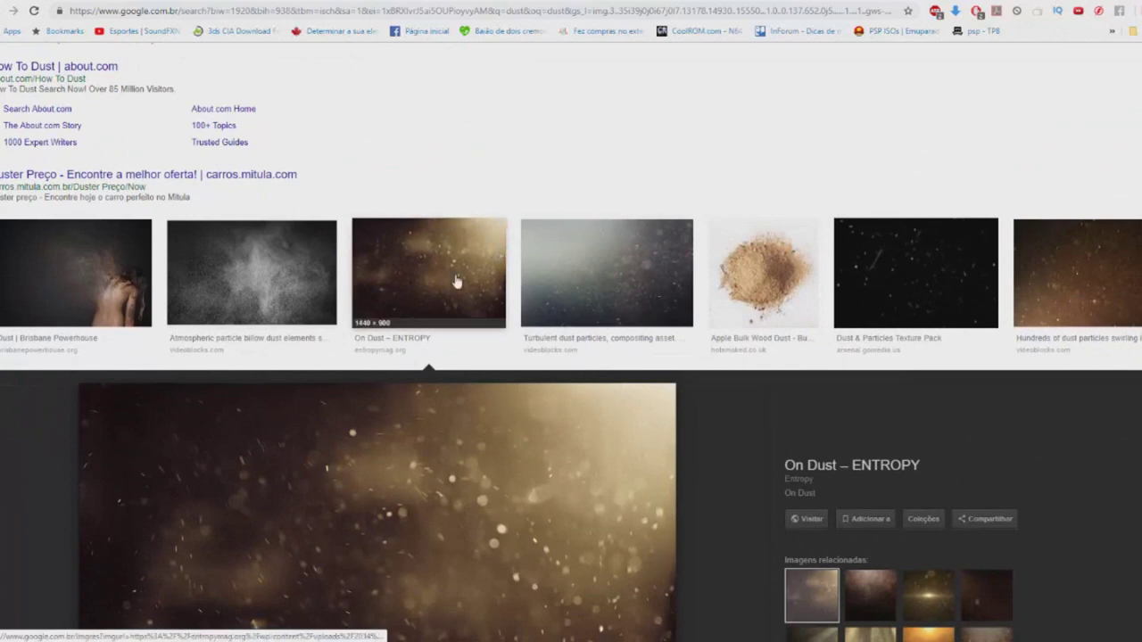